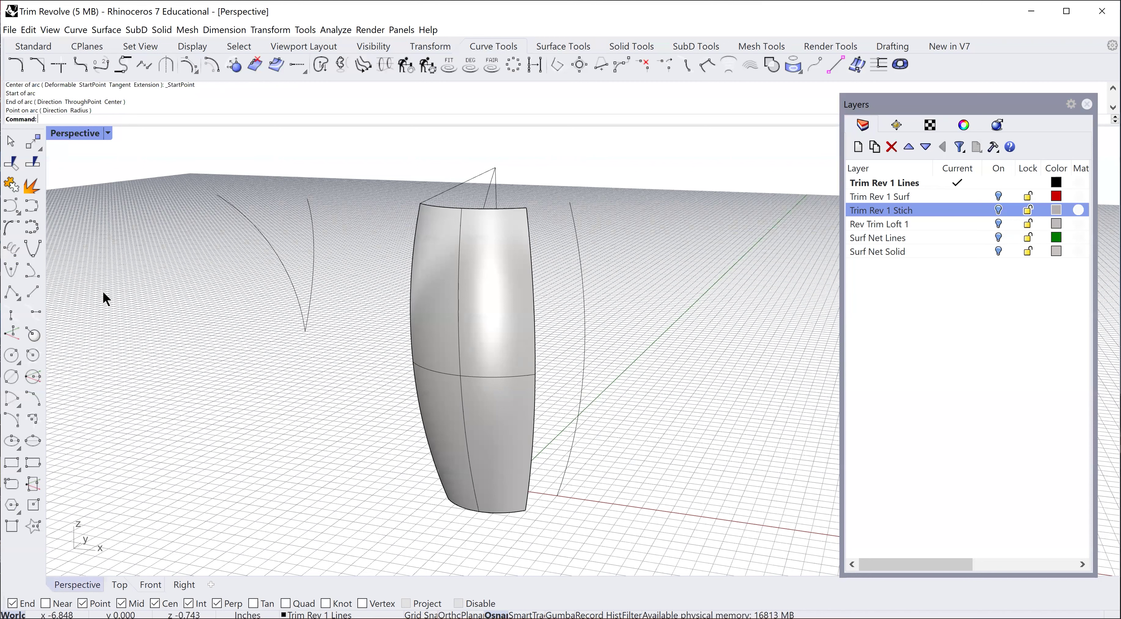
- Switch the Perspective view to Wireframe and examine the arc running from the revolved surface's upper corner to the vertical line
{"action": "key", "text": "alt+v"}
{"action": "left_click", "coordinate": [75, 299]}
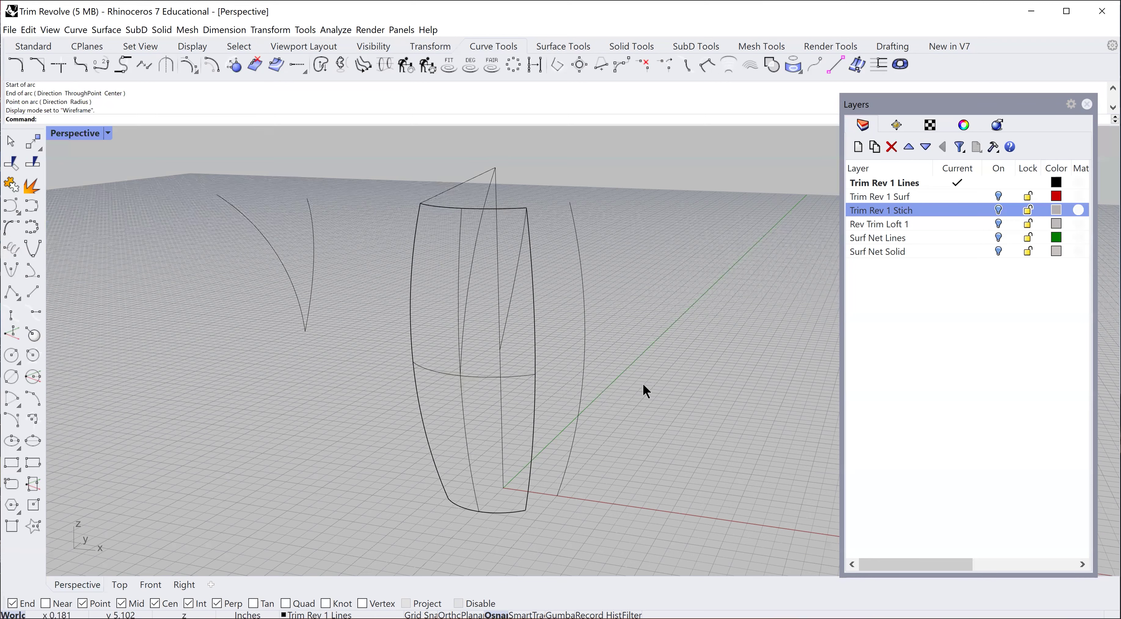
{"action": "right_click_drag", "start_coordinate": [644, 395], "coordinate": [585, 406]}
{"action": "key", "text": "Home"}
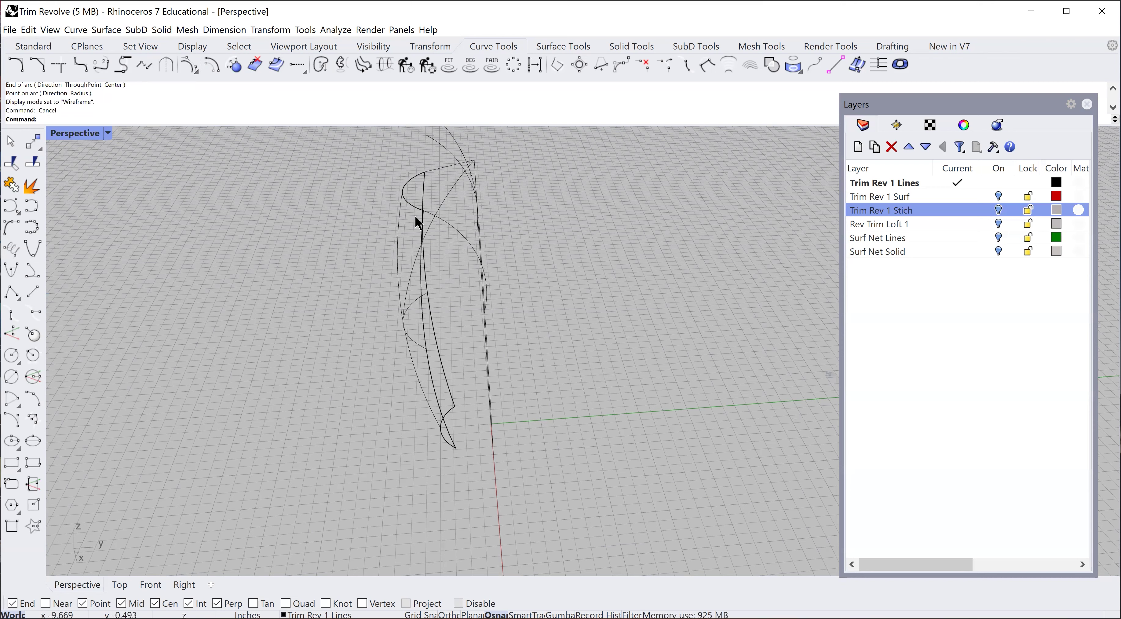
{"action": "right_click_drag", "start_coordinate": [473, 260], "coordinate": [545, 348]}
{"action": "left_click", "coordinate": [477, 341]}
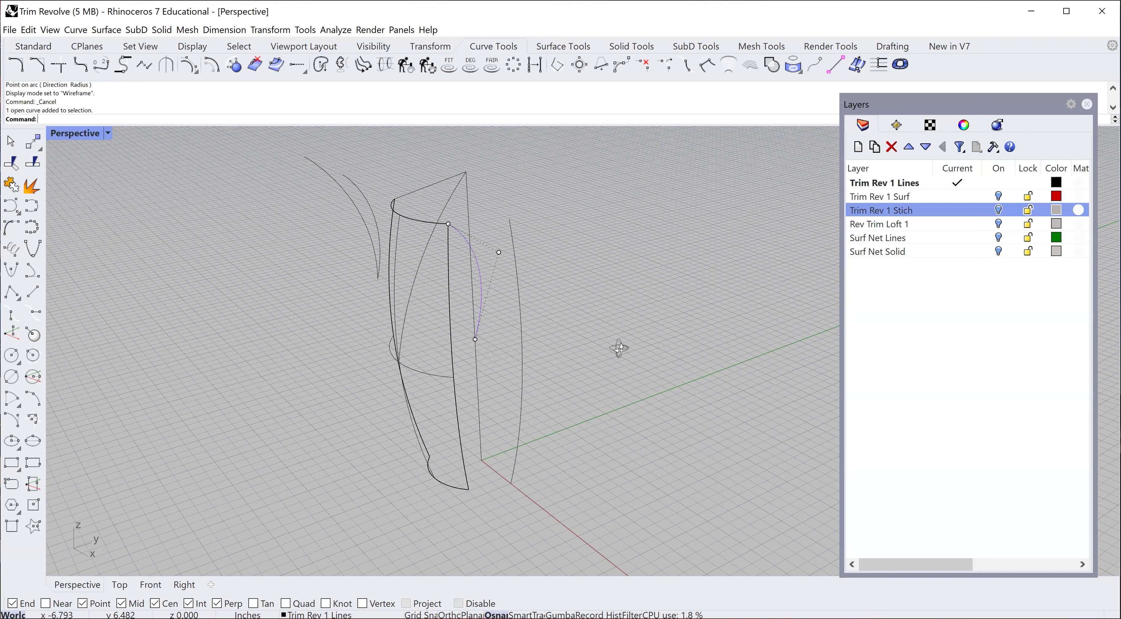
{"action": "right_click_drag", "start_coordinate": [658, 323], "coordinate": [659, 324]}
{"action": "right_click_drag", "start_coordinate": [705, 330], "coordinate": [631, 364]}
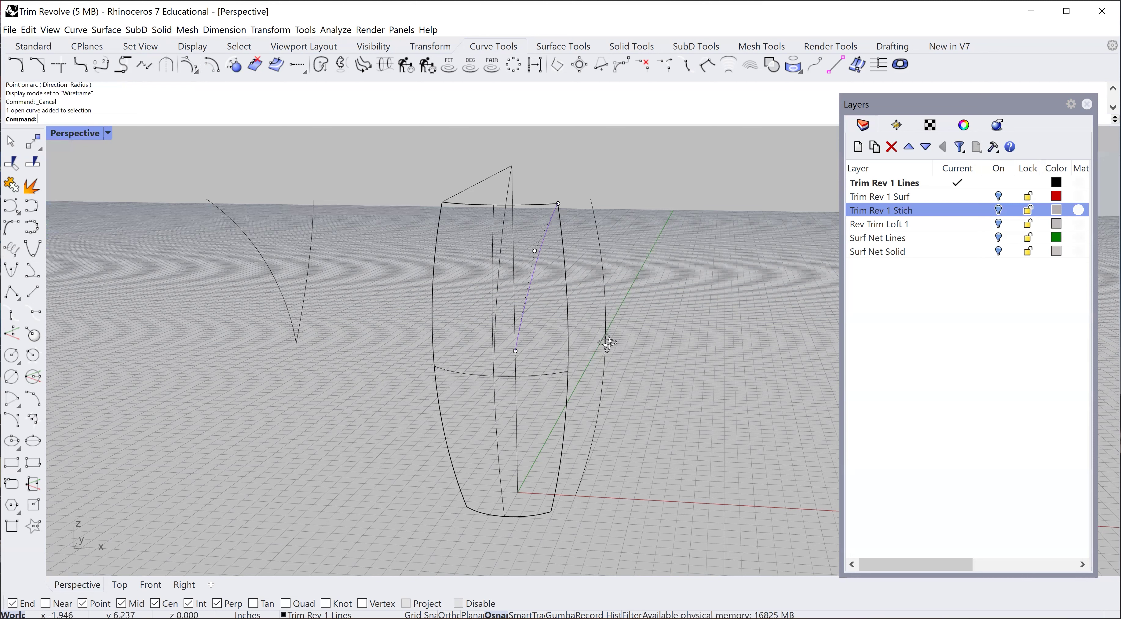
{"action": "right_click_drag", "start_coordinate": [630, 355], "coordinate": [511, 326]}
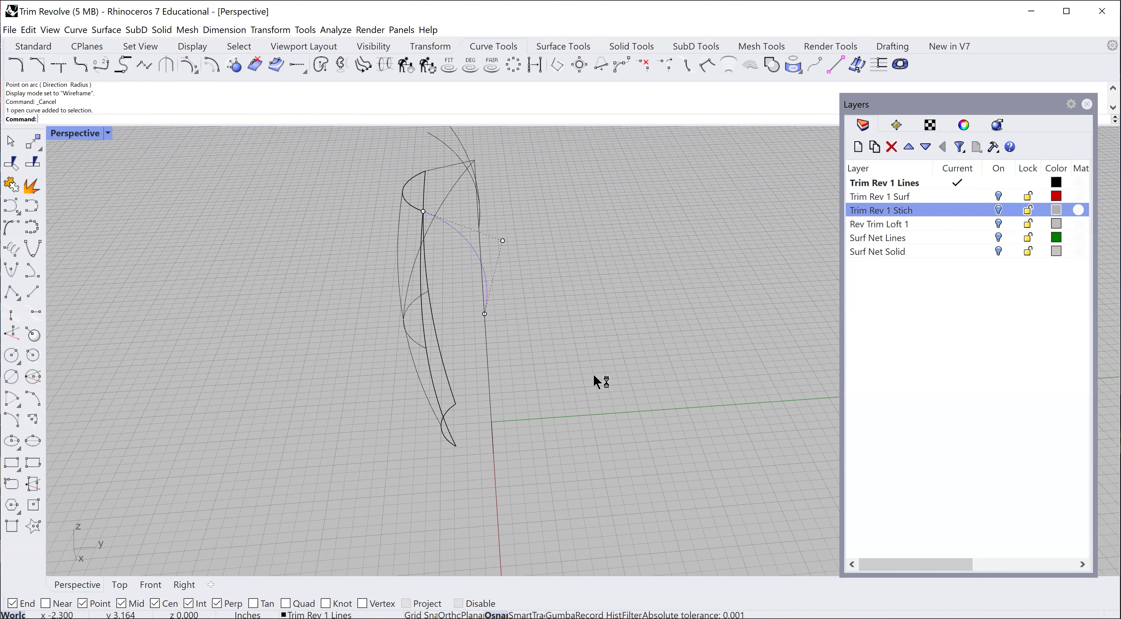
{"action": "right_click_drag", "start_coordinate": [588, 365], "coordinate": [626, 354]}
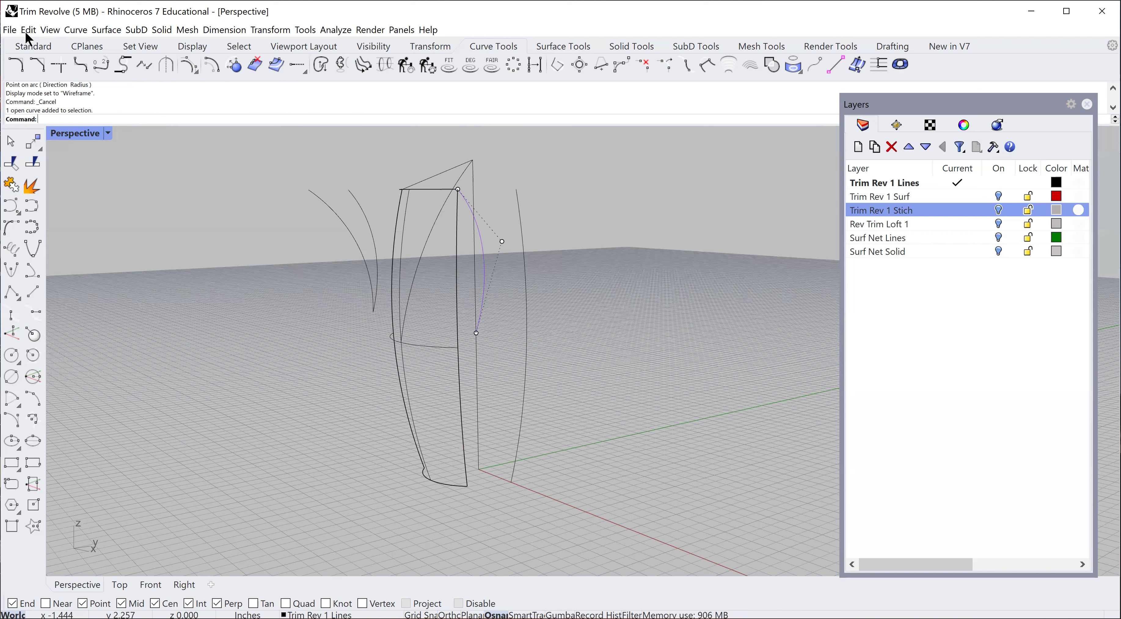
{"action": "key", "text": "Home"}
- Undo the recent edits to the two V-shaped trim curves behind the revolved surface and clear the selection
{"action": "key", "text": "alt+e"}
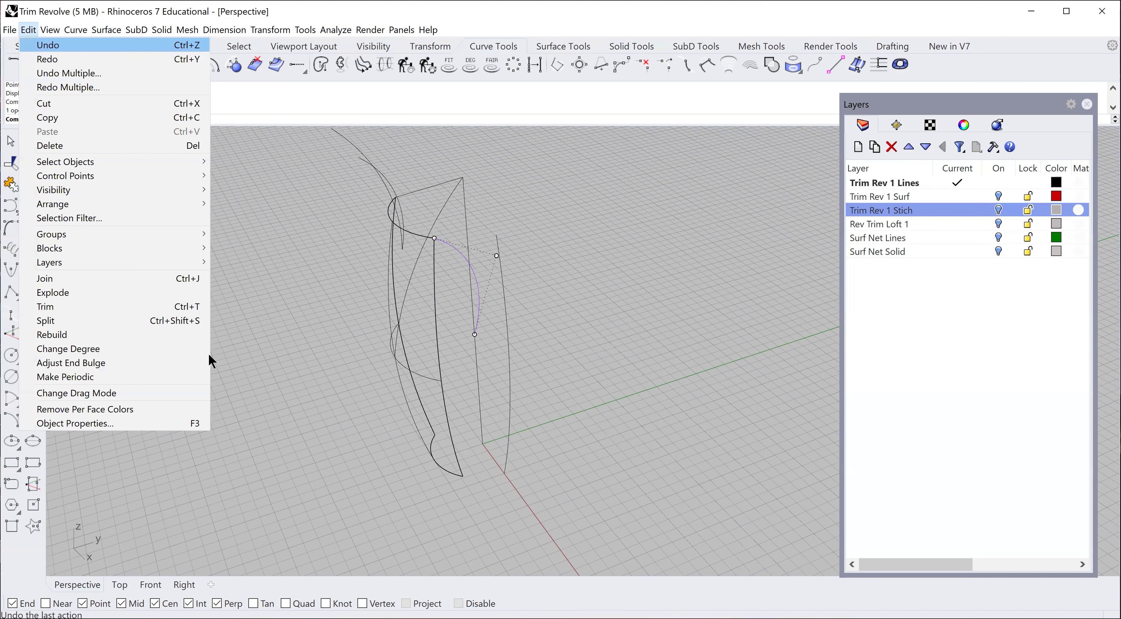
{"action": "key", "text": "Return"}
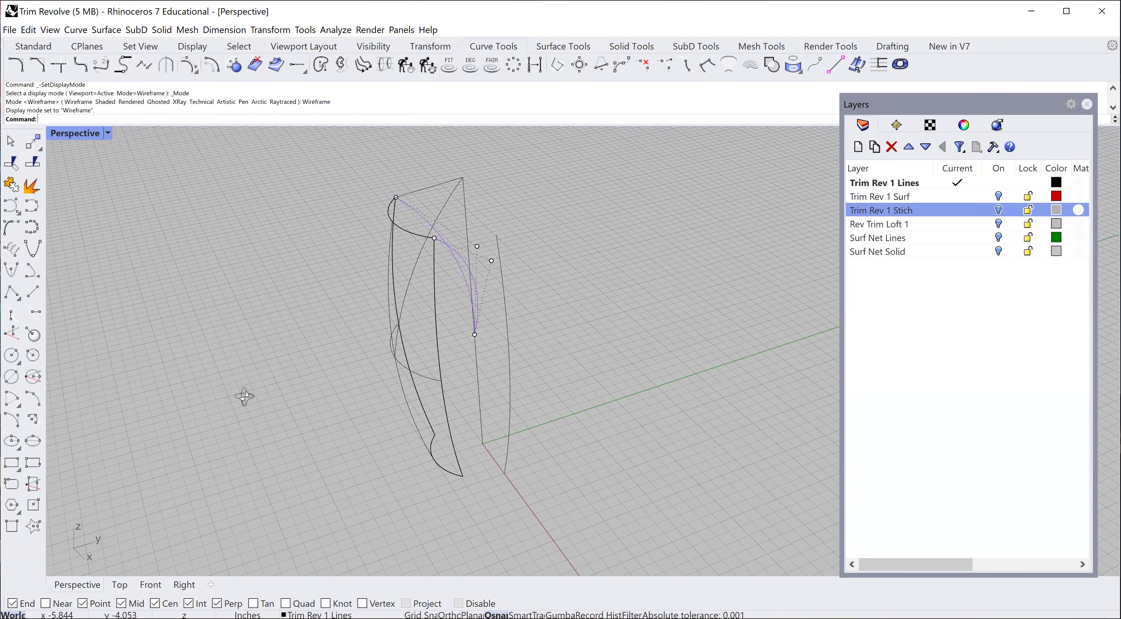
{"action": "right_click_drag", "start_coordinate": [244, 393], "coordinate": [248, 398]}
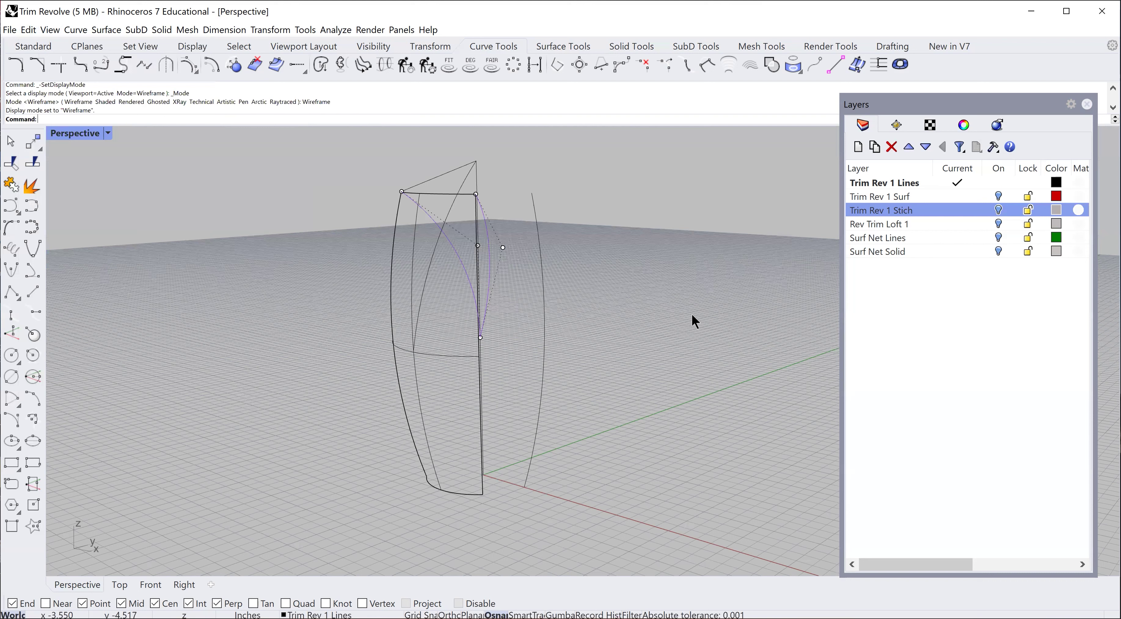
{"action": "key", "text": "Escape"}
{"action": "right_click_drag", "start_coordinate": [285, 565], "coordinate": [155, 585]}
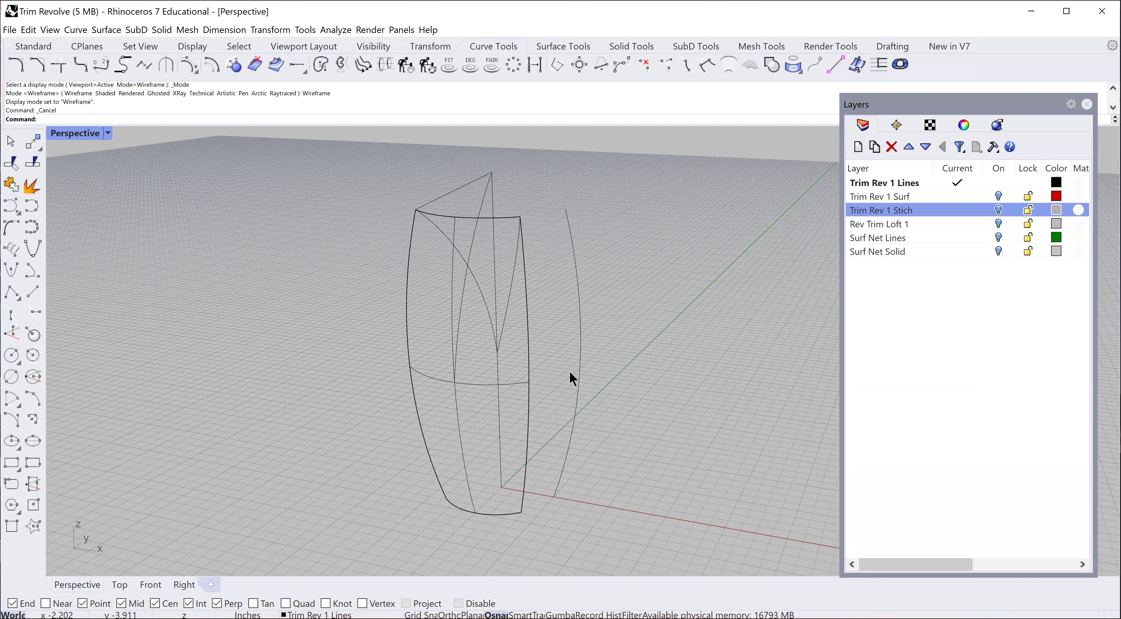
- Split the revolved surface in the Front view, using the two V-shaped curves as cutting objects
{"action": "left_click", "coordinate": [34, 167]}
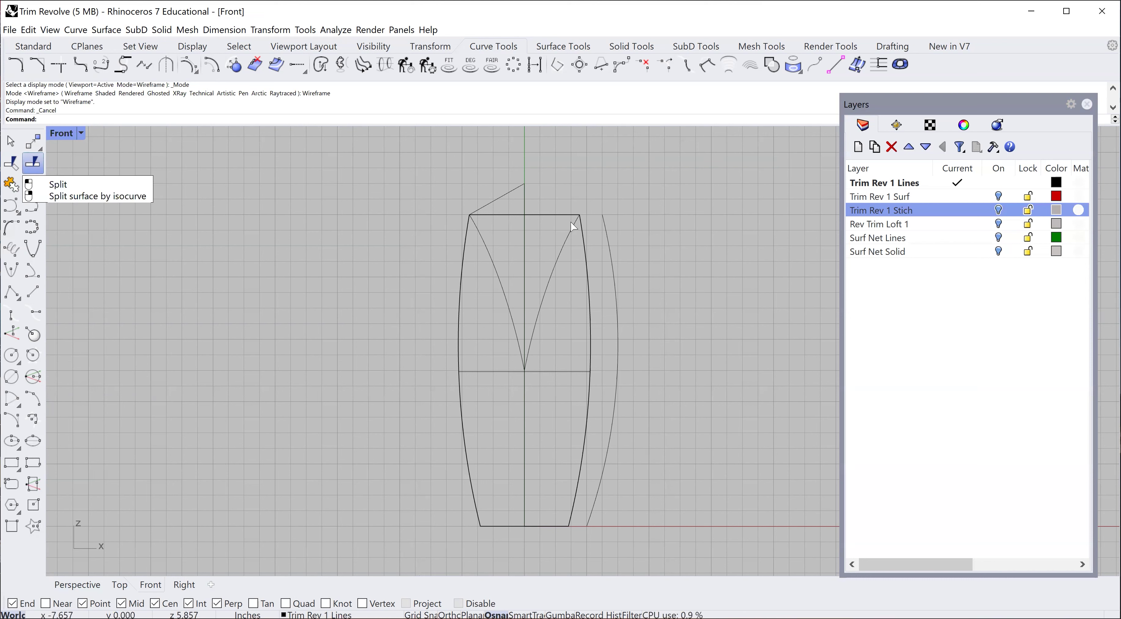
{"action": "left_click", "coordinate": [588, 423]}
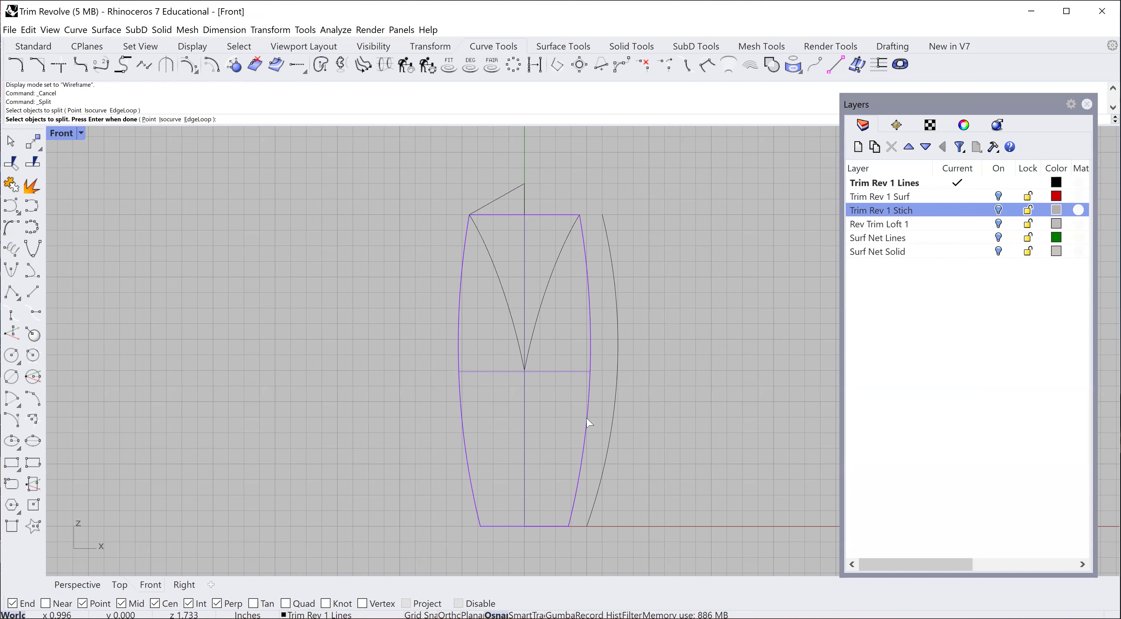
{"action": "key", "text": "Return"}
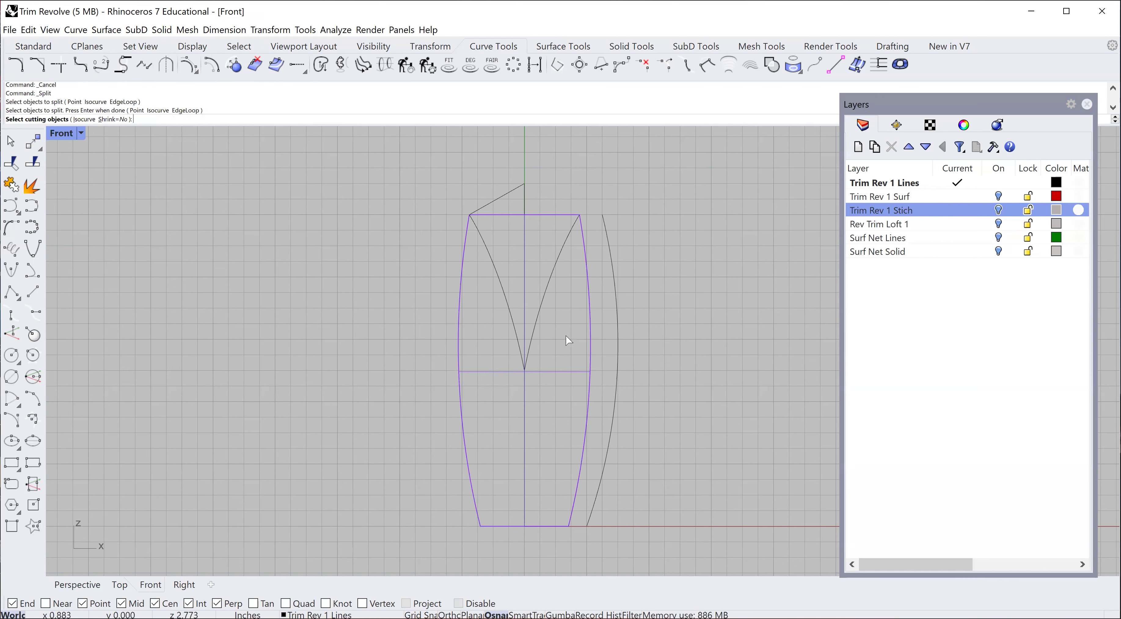
{"action": "left_click", "coordinate": [540, 310]}
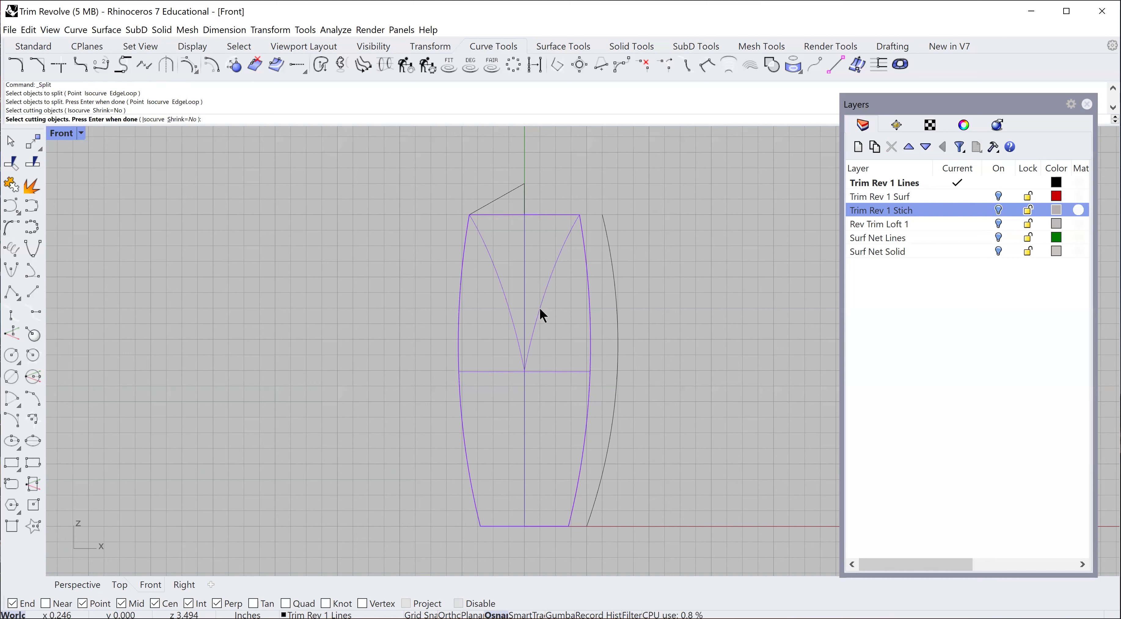
{"action": "key", "text": "Return"}
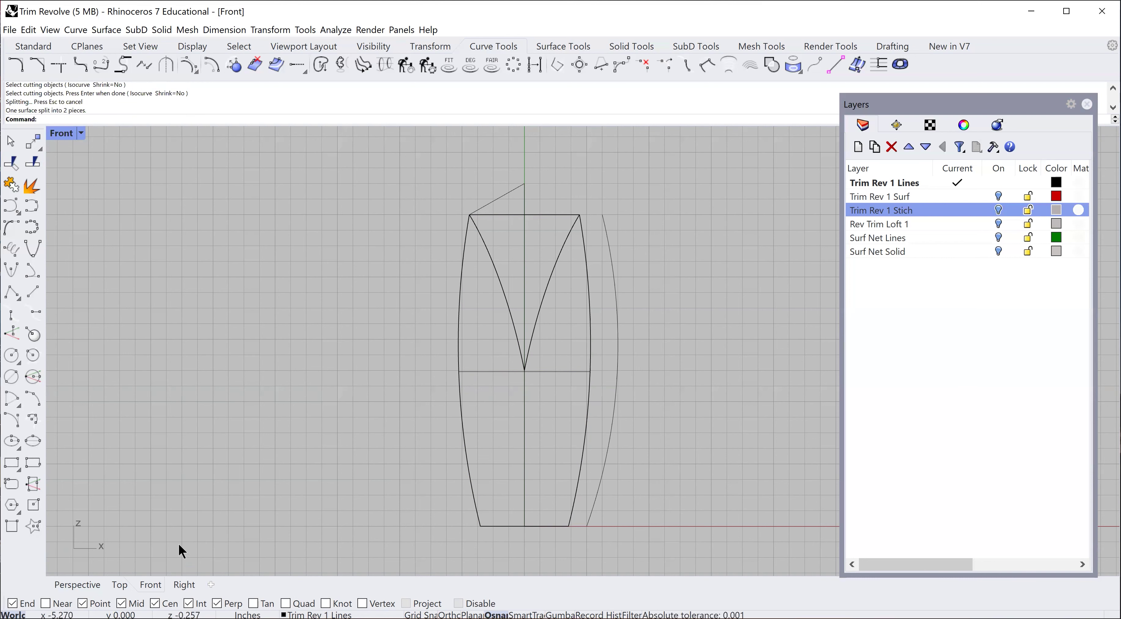
- Display the Perspective view in Shaded mode and delete the V-shaped upper piece of the split surface
{"action": "left_click", "coordinate": [85, 583]}
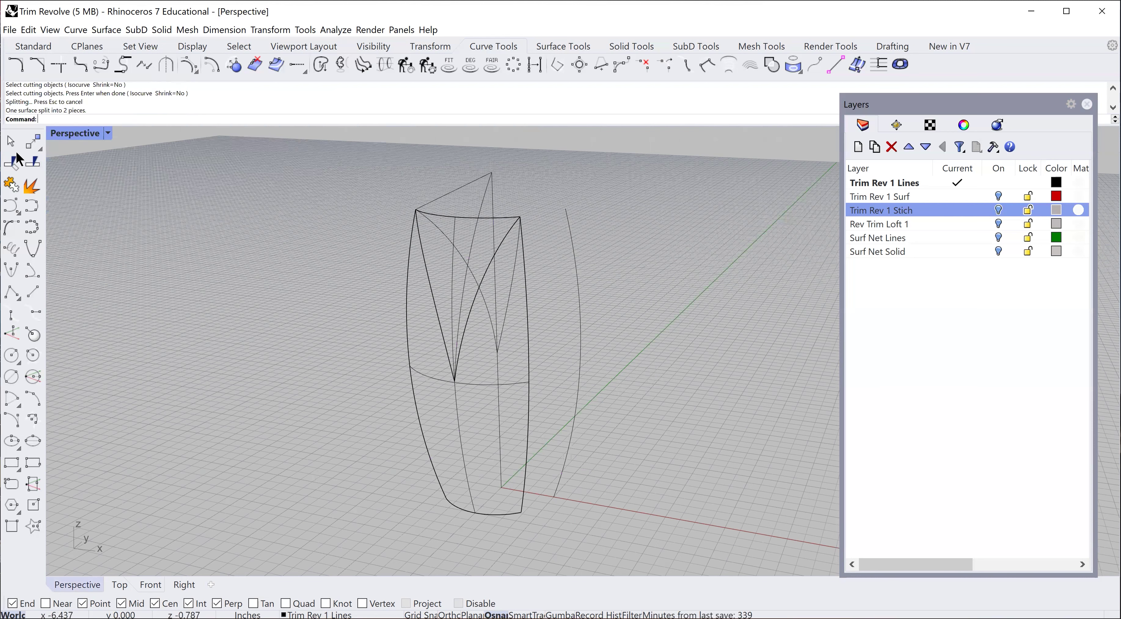
{"action": "key", "text": "ctrl+alt+s"}
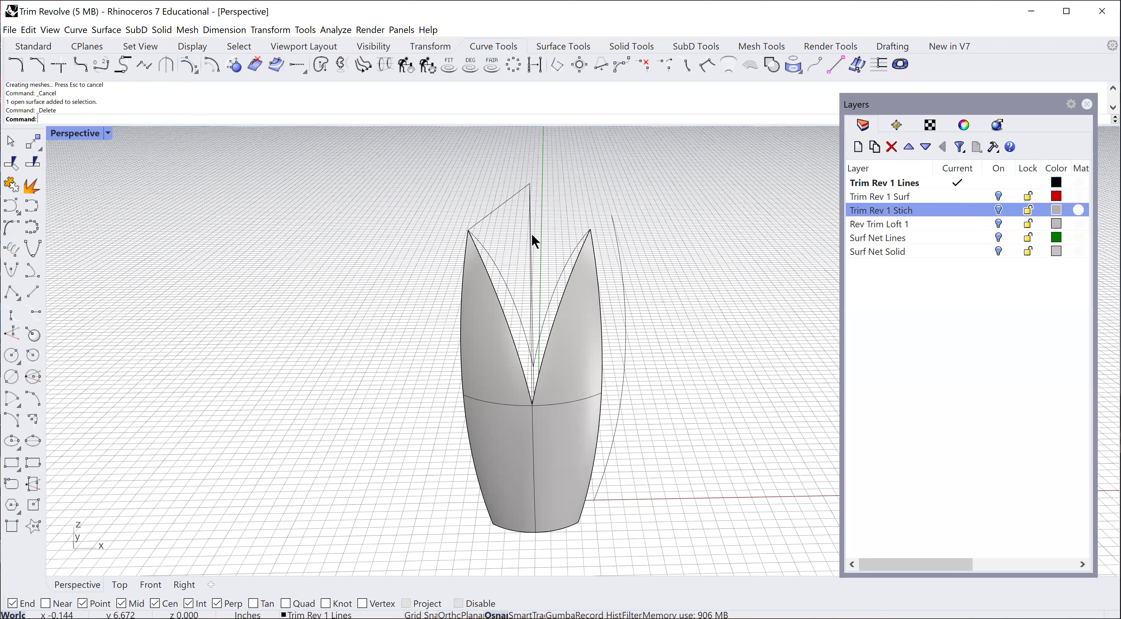
{"action": "right_click_drag", "start_coordinate": [535, 240], "coordinate": [525, 243]}
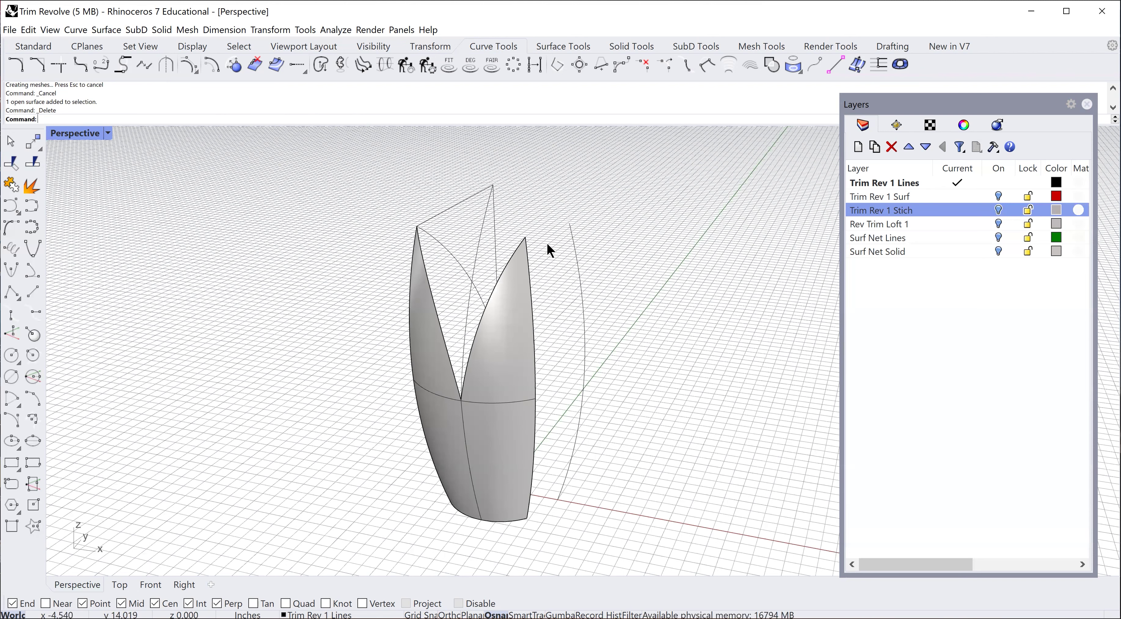
- Examine the central arc's profile in the Right view and the V-cut surface from several sides in shaded Perspective
{"action": "scroll", "coordinate": [549, 250], "scroll_direction": "up", "scroll_amount": 1}
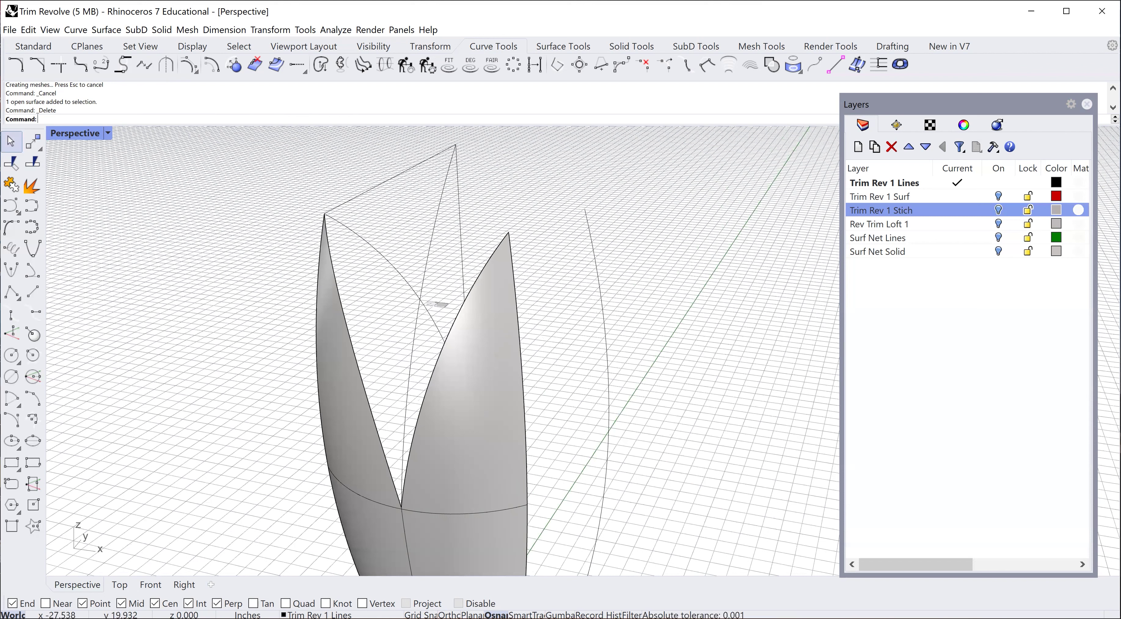
{"action": "key", "text": "Escape"}
{"action": "left_click", "coordinate": [428, 243]}
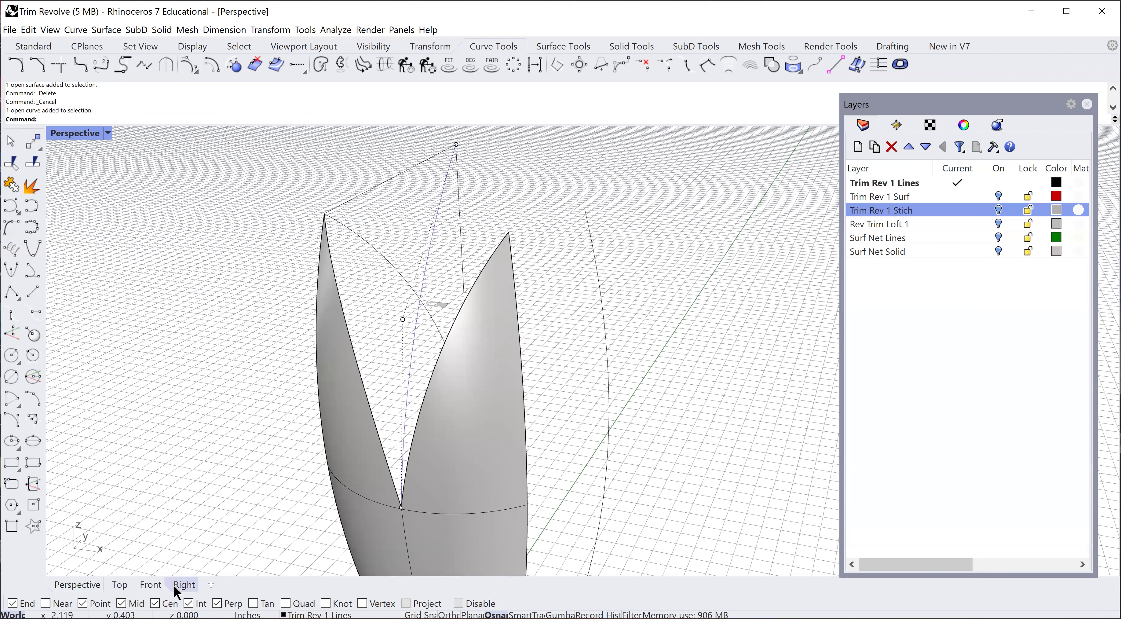
{"action": "left_click", "coordinate": [175, 585]}
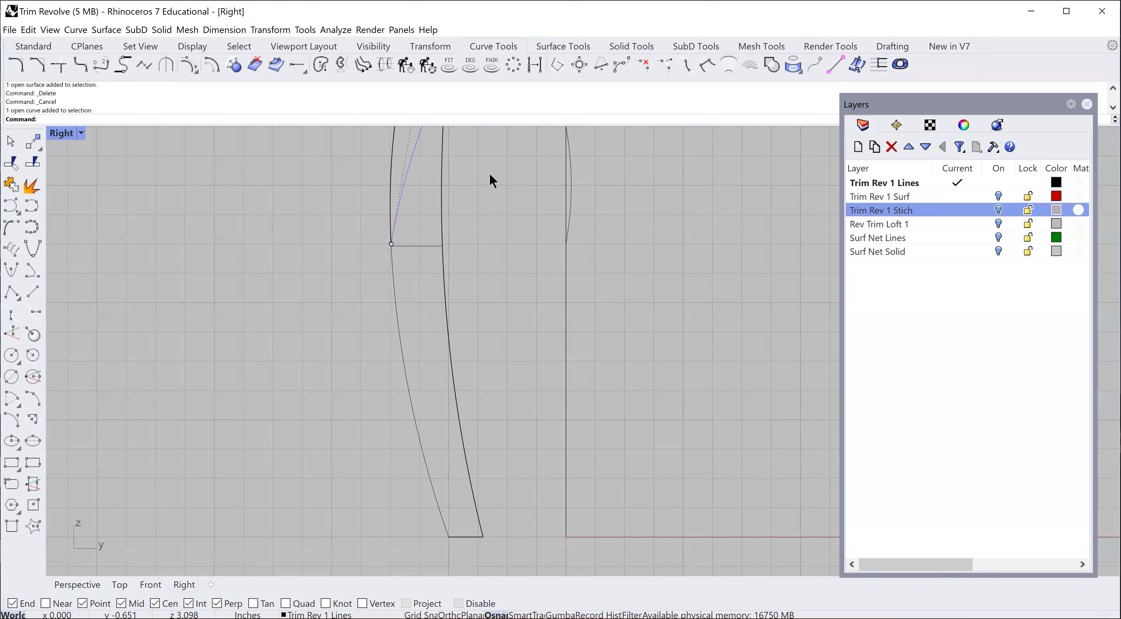
{"action": "right_click_drag", "start_coordinate": [505, 208], "coordinate": [570, 471]}
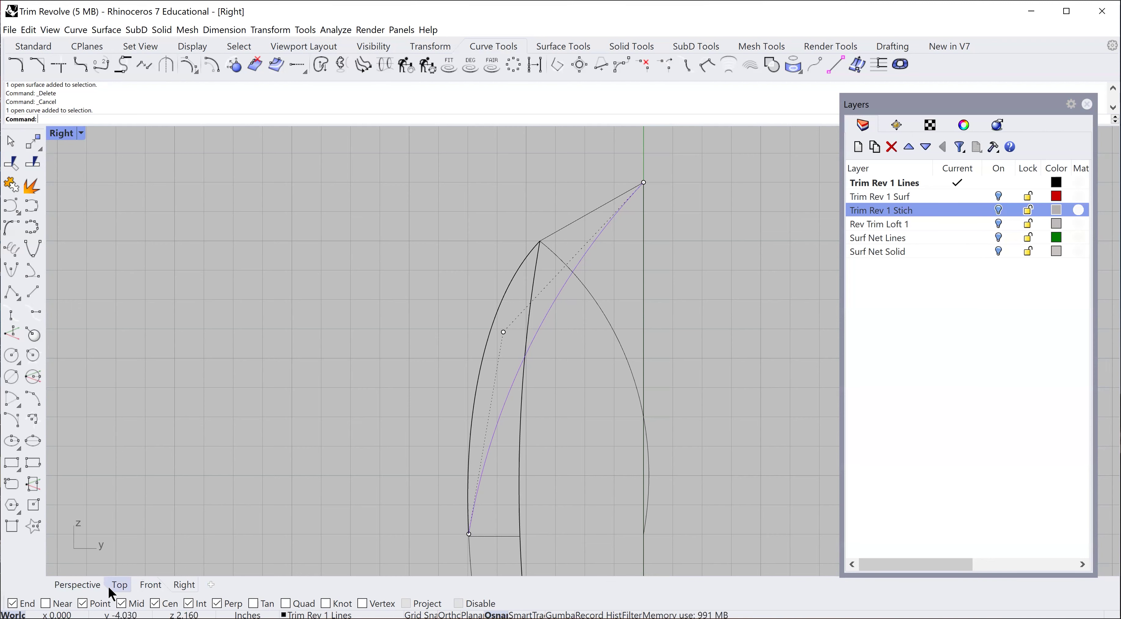
{"action": "left_click", "coordinate": [88, 583]}
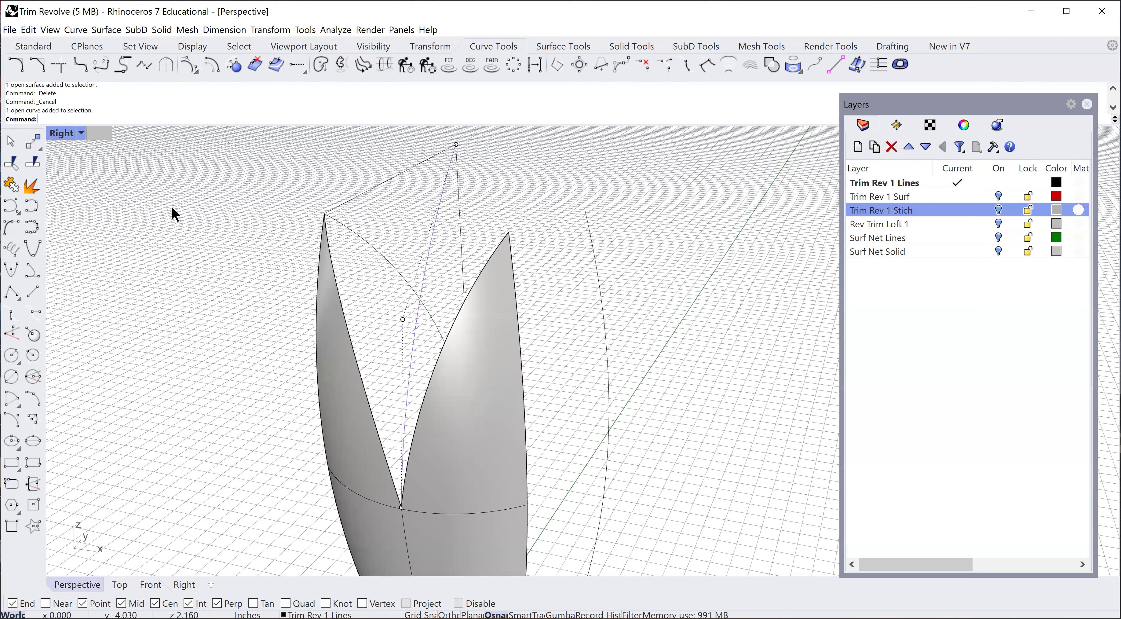
{"action": "left_click", "coordinate": [423, 166]}
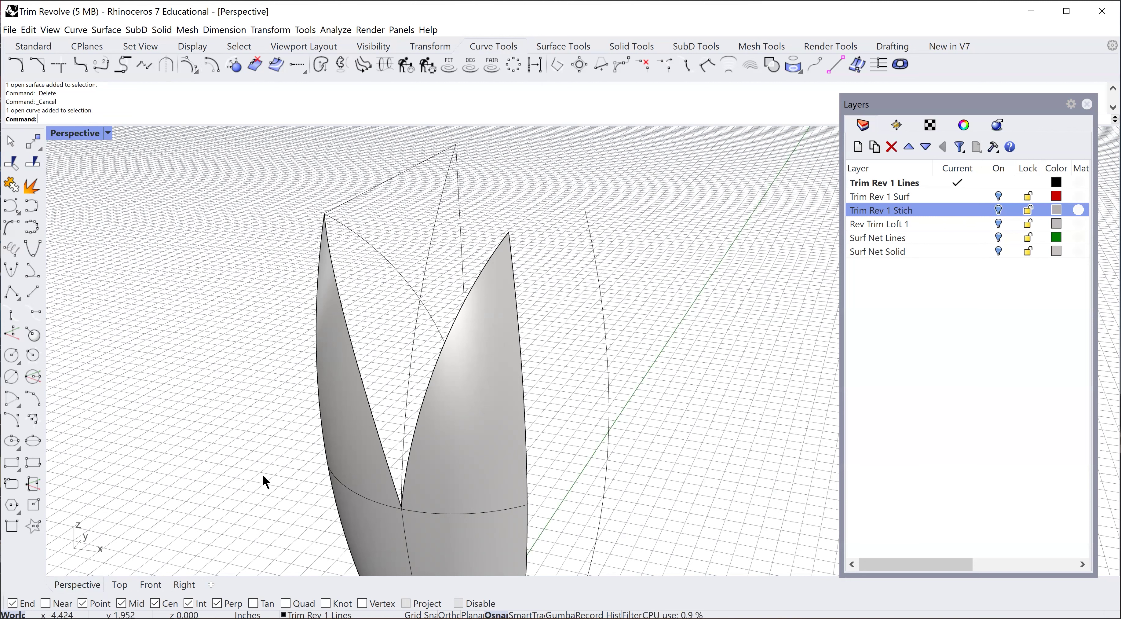
{"action": "right_click_drag", "start_coordinate": [262, 474], "coordinate": [287, 464]}
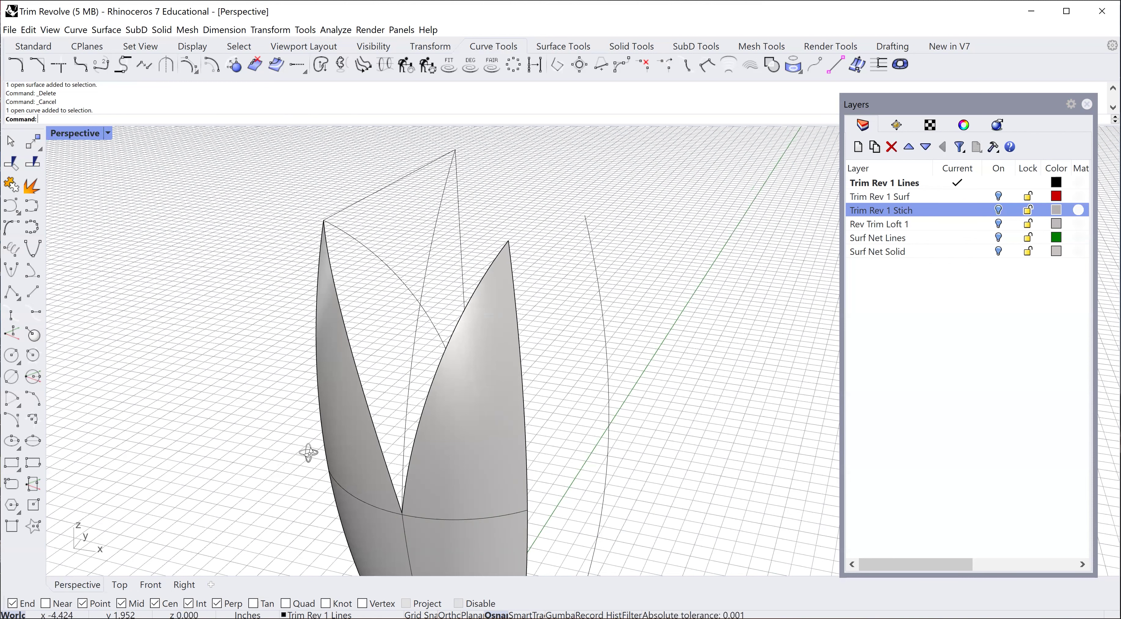
{"action": "right_click_drag", "start_coordinate": [315, 453], "coordinate": [317, 454]}
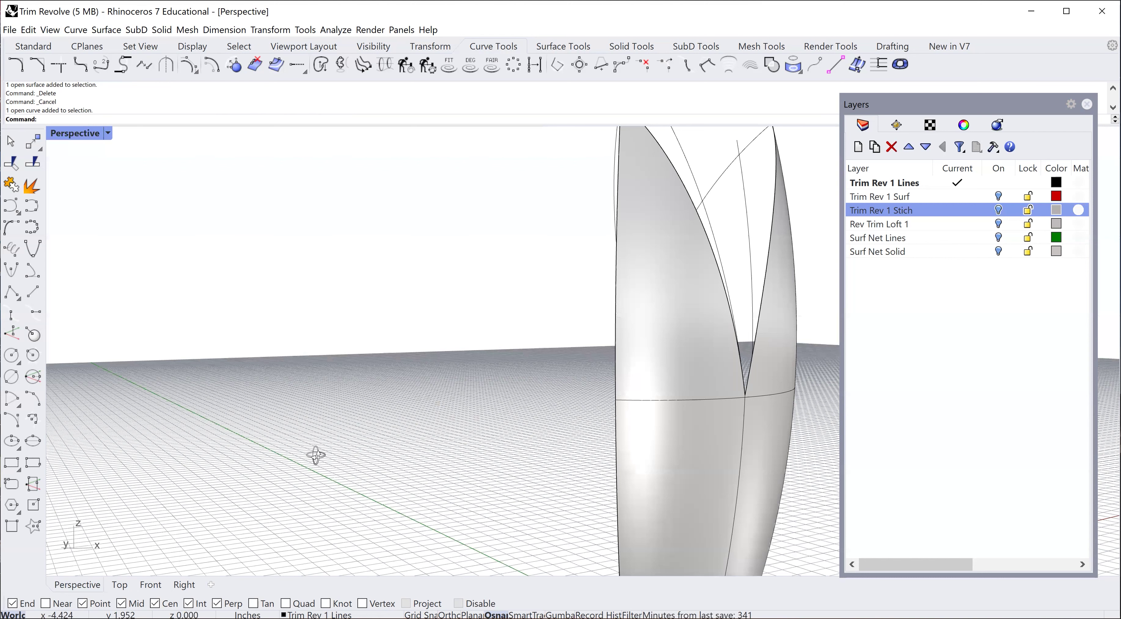
{"action": "key", "text": "ctrl+alt+s"}
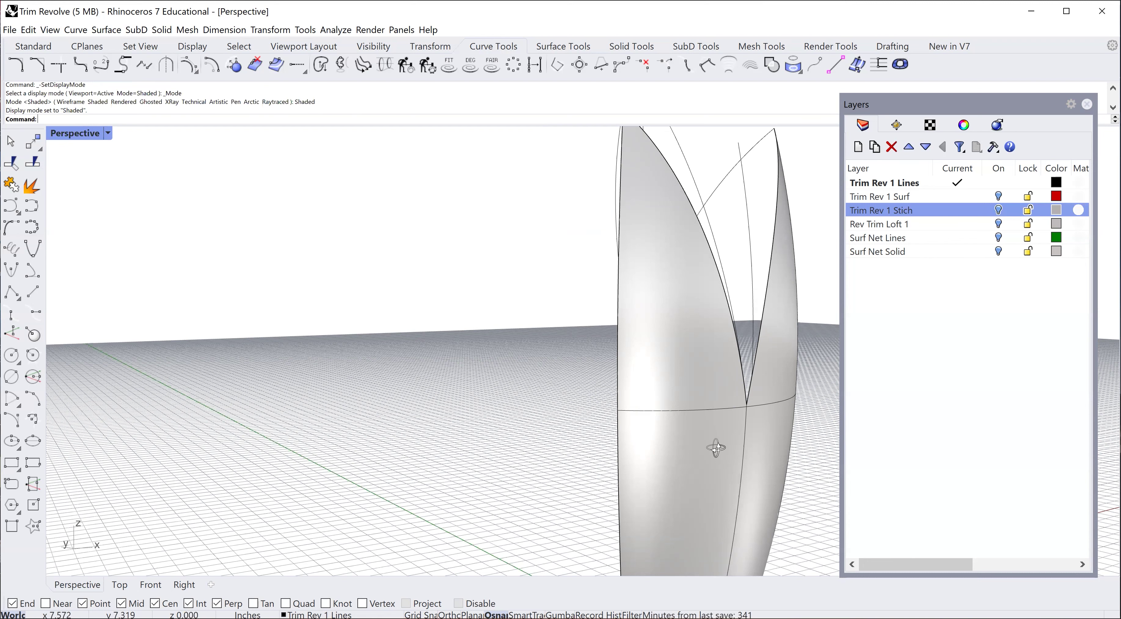
{"action": "right_click_drag", "start_coordinate": [700, 455], "coordinate": [672, 456]}
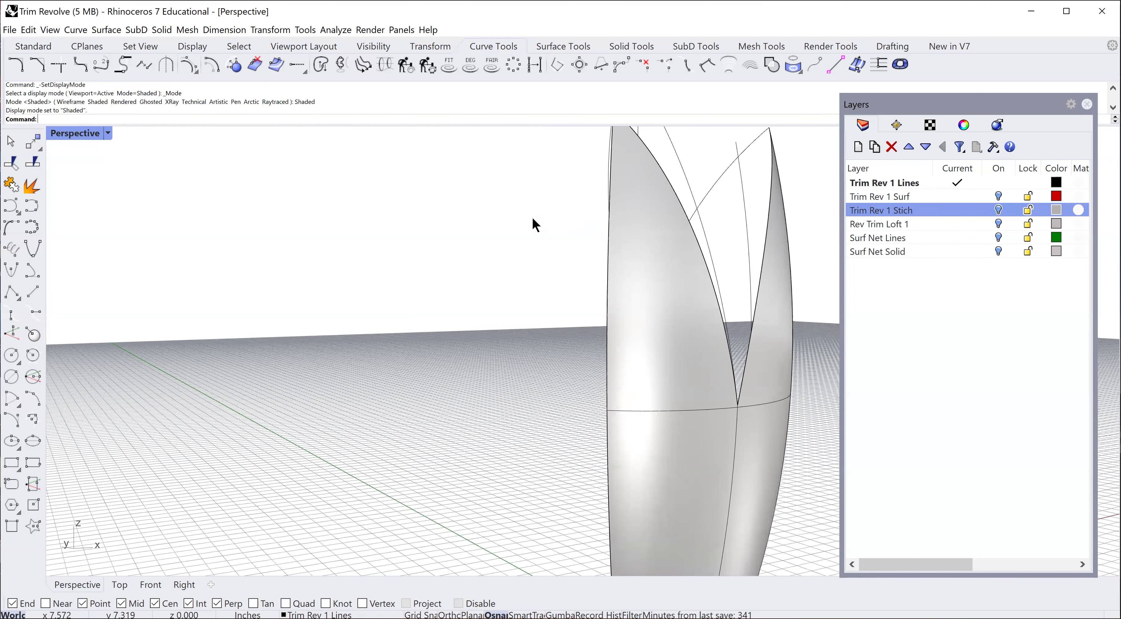
{"action": "right_click_drag", "start_coordinate": [532, 222], "coordinate": [256, 227]}
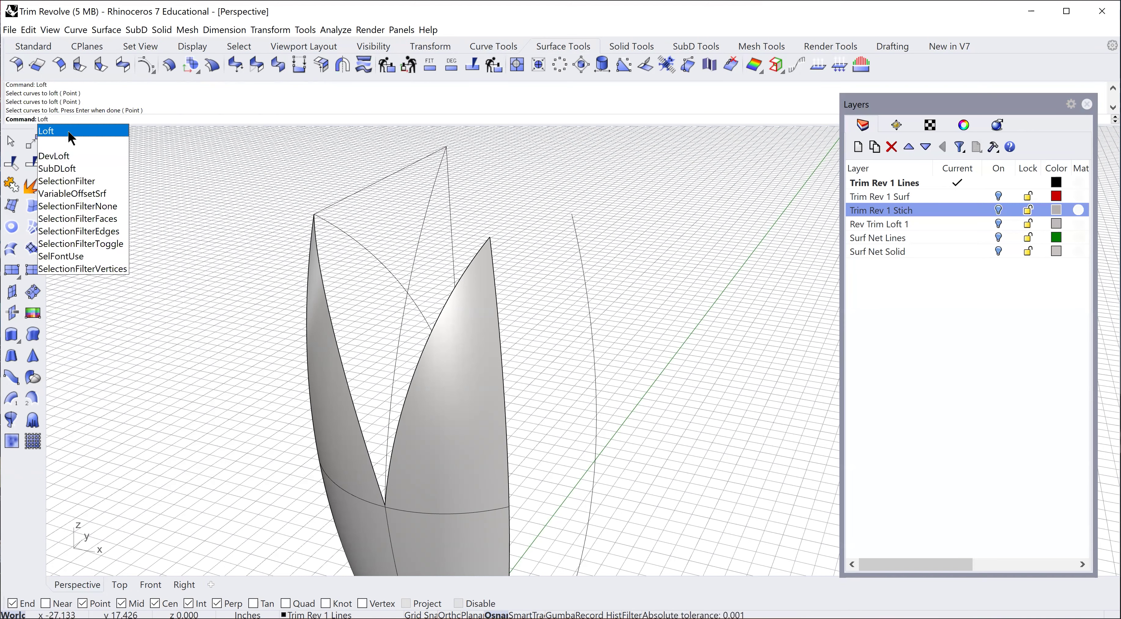
- Loft a surface between the central arc and the left edge of the V cut, using Normal style and Do not simplify
{"action": "left_click", "coordinate": [71, 131]}
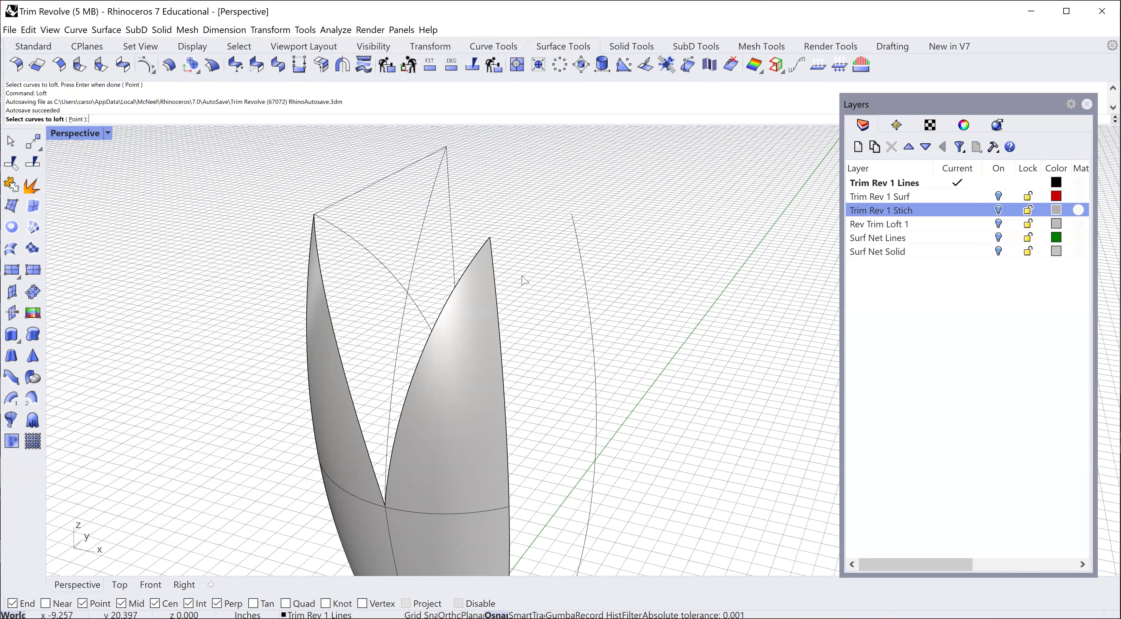
{"action": "left_click", "coordinate": [420, 253]}
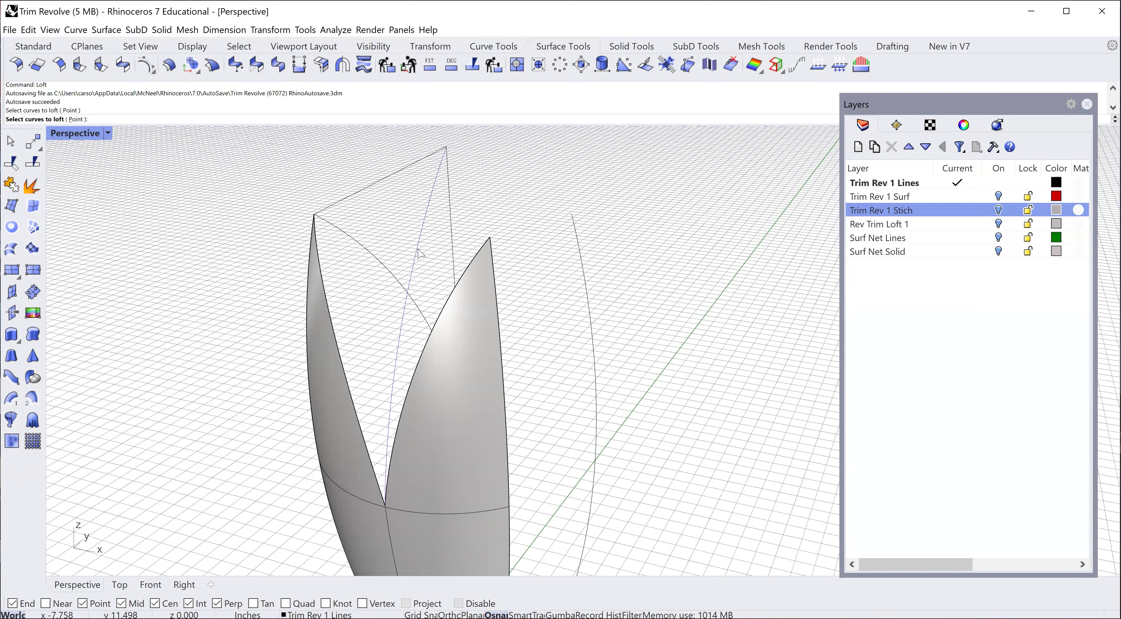
{"action": "left_click", "coordinate": [334, 333]}
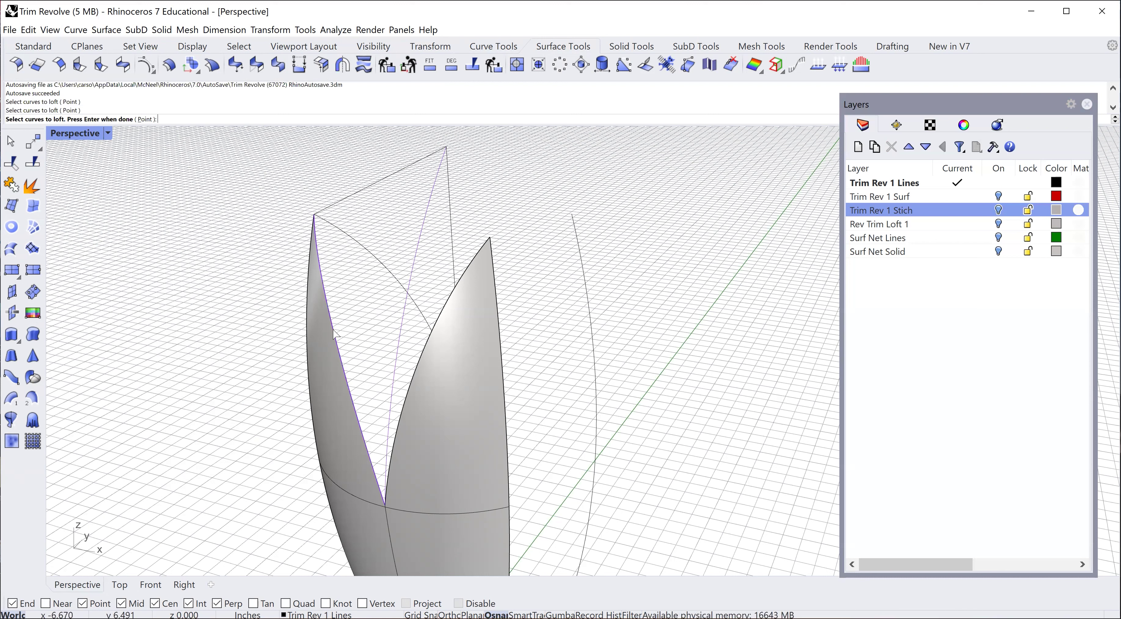
{"action": "key", "text": "Return"}
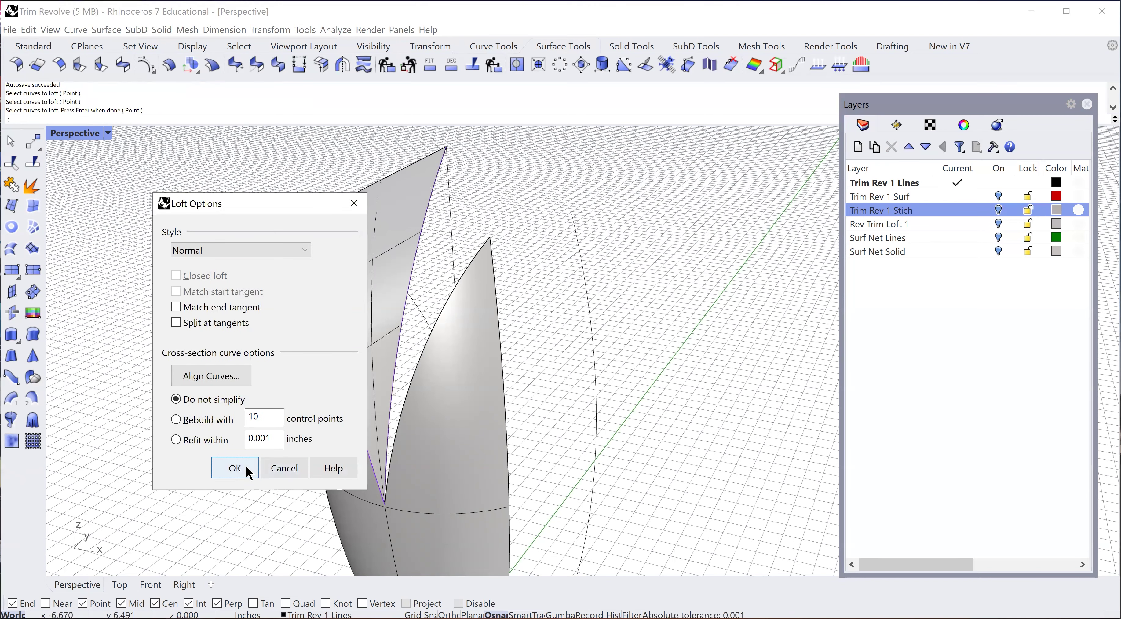
{"action": "left_click", "coordinate": [235, 468]}
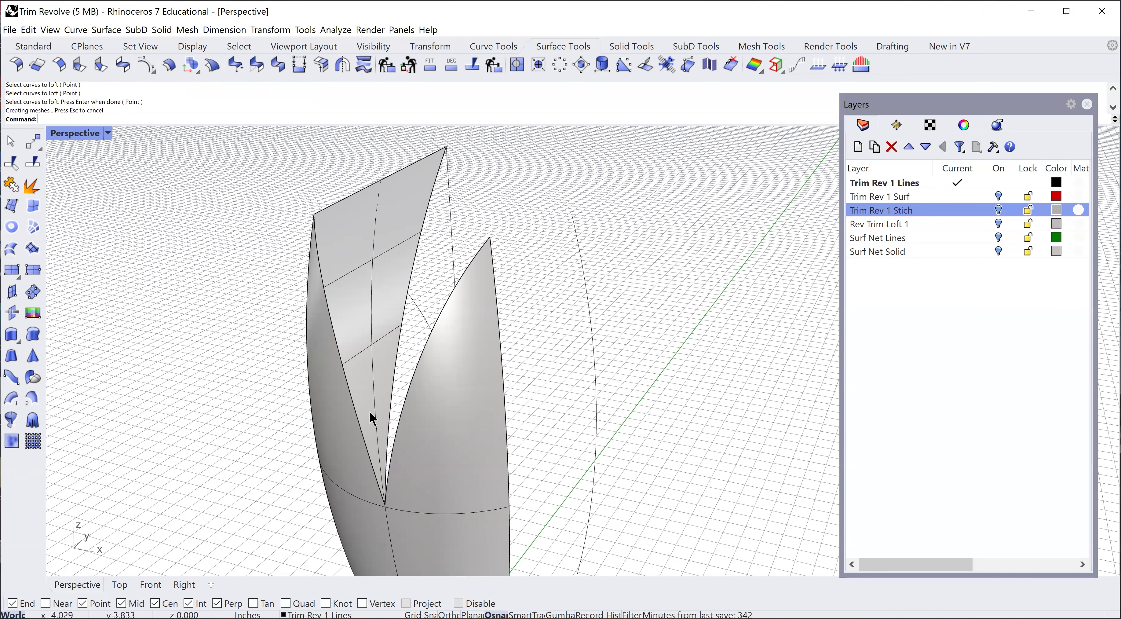
{"action": "right_click_drag", "start_coordinate": [237, 435], "coordinate": [282, 440]}
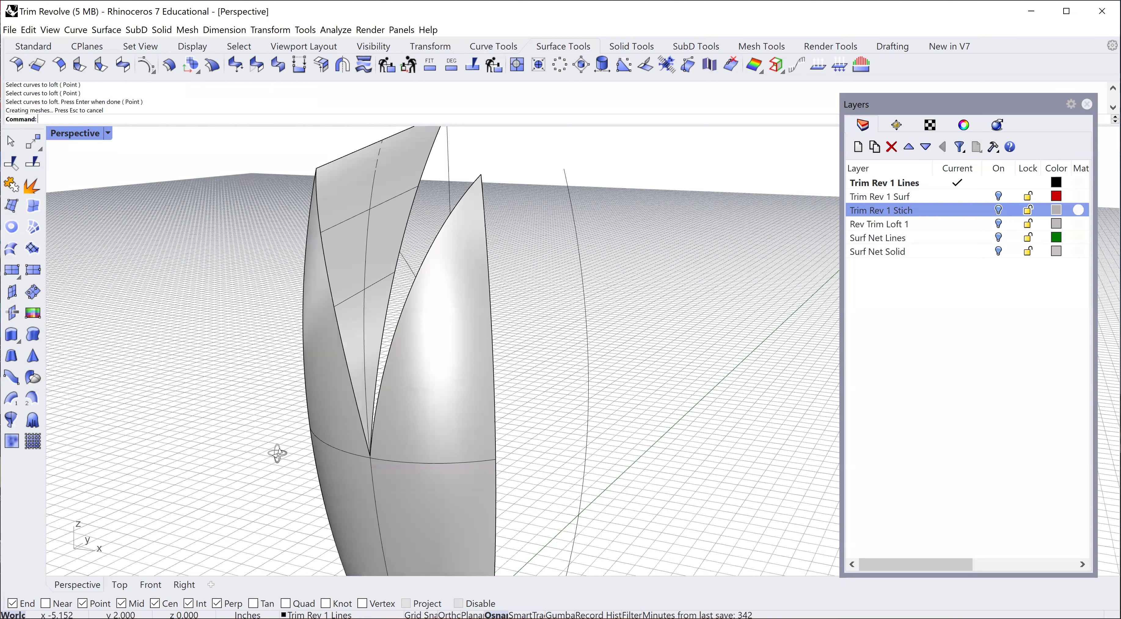
- Mirror the lofted surface in the Front view across the vertical line from the V cut's lowest point to the apex, keeping the original
{"action": "key", "text": "Home"}
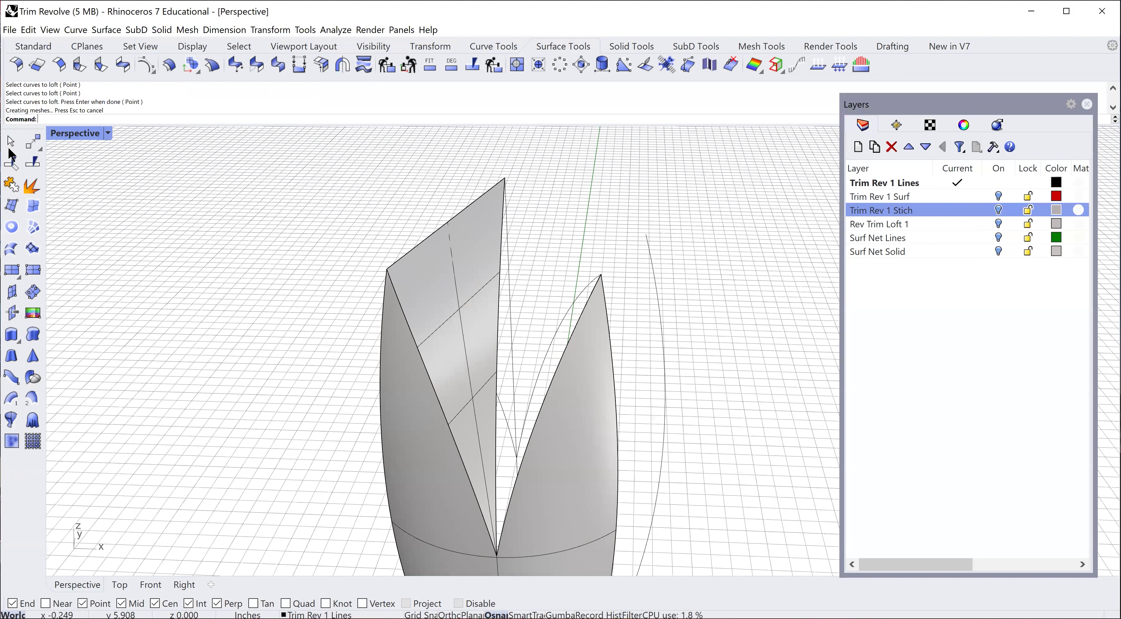
{"action": "key", "text": "Escape"}
{"action": "left_click", "coordinate": [453, 318]}
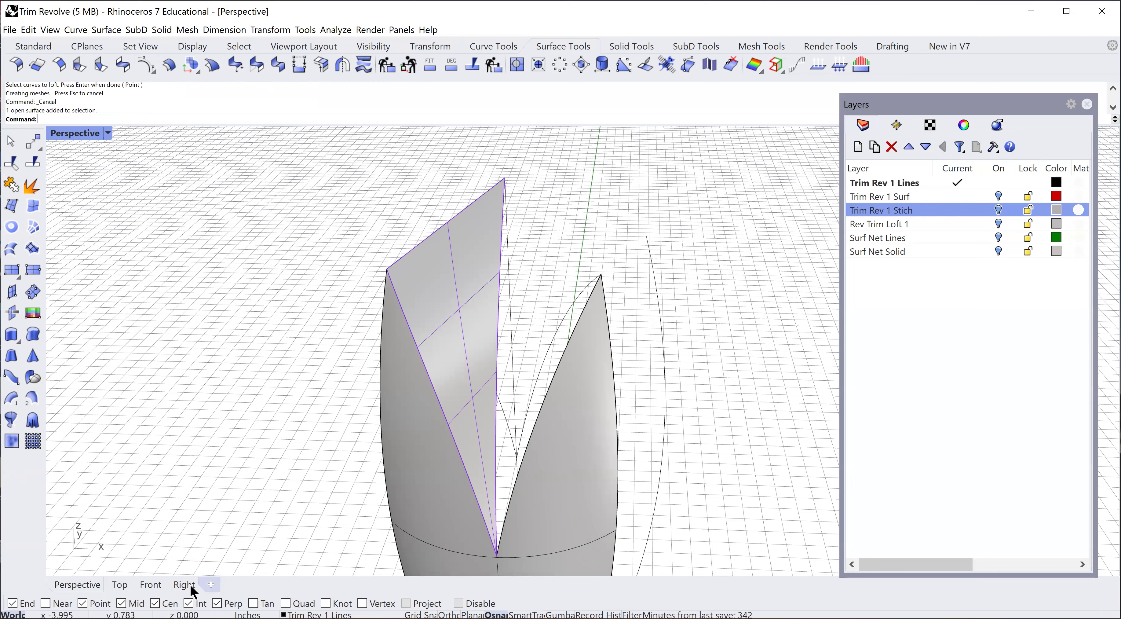
{"action": "left_click", "coordinate": [143, 583]}
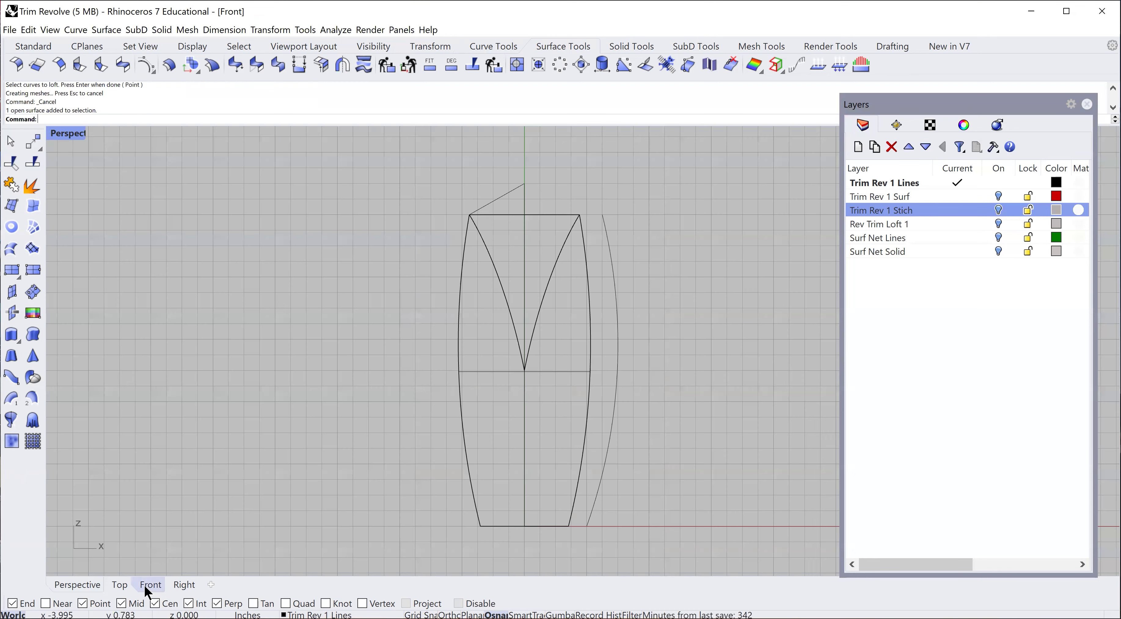
{"action": "left_click", "coordinate": [32, 143]}
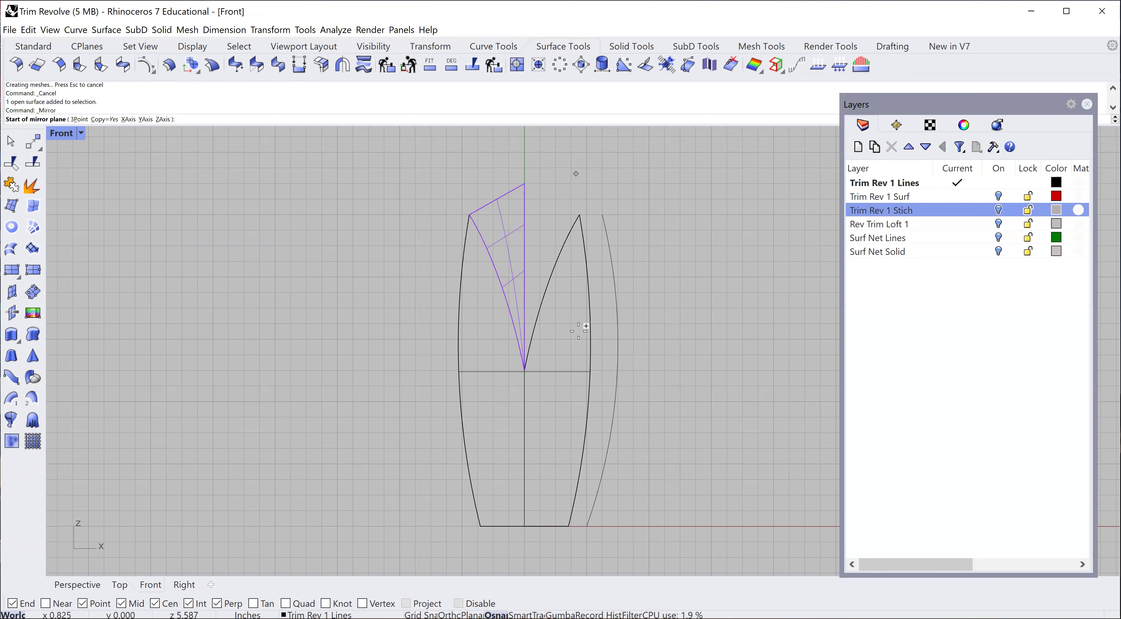
{"action": "left_click", "coordinate": [524, 370]}
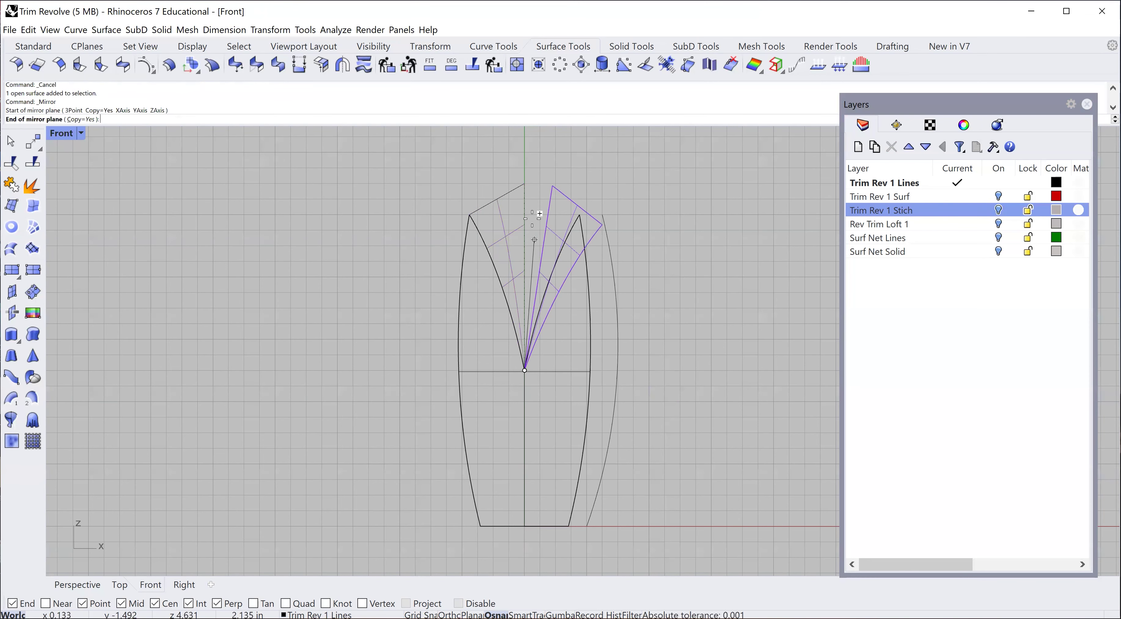
{"action": "left_click", "coordinate": [524, 184]}
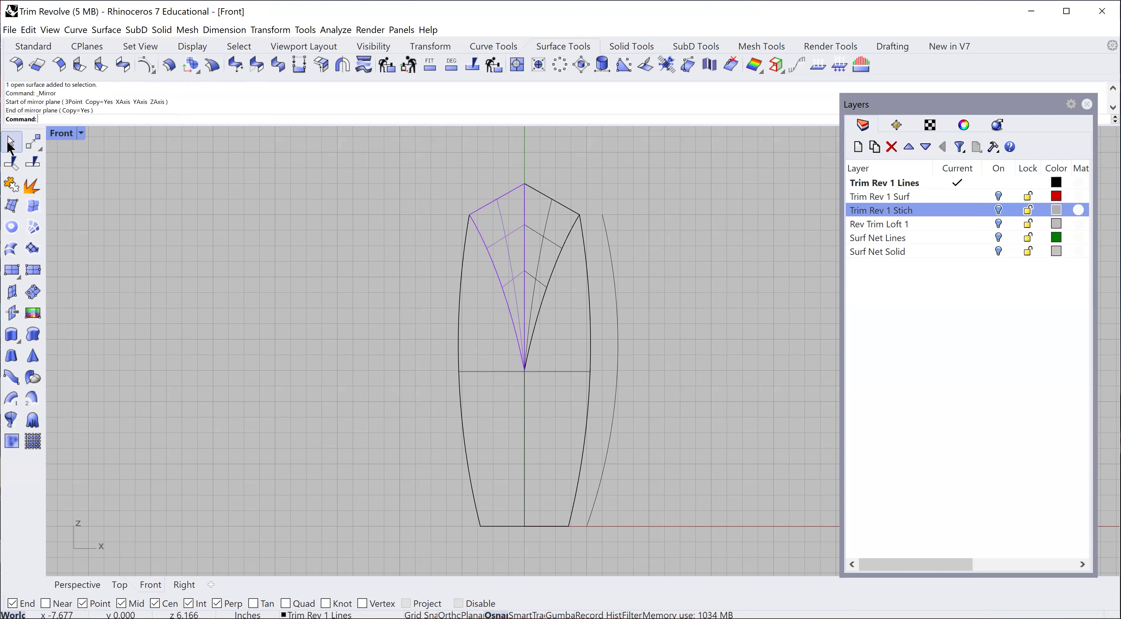
{"action": "key", "text": "Escape"}
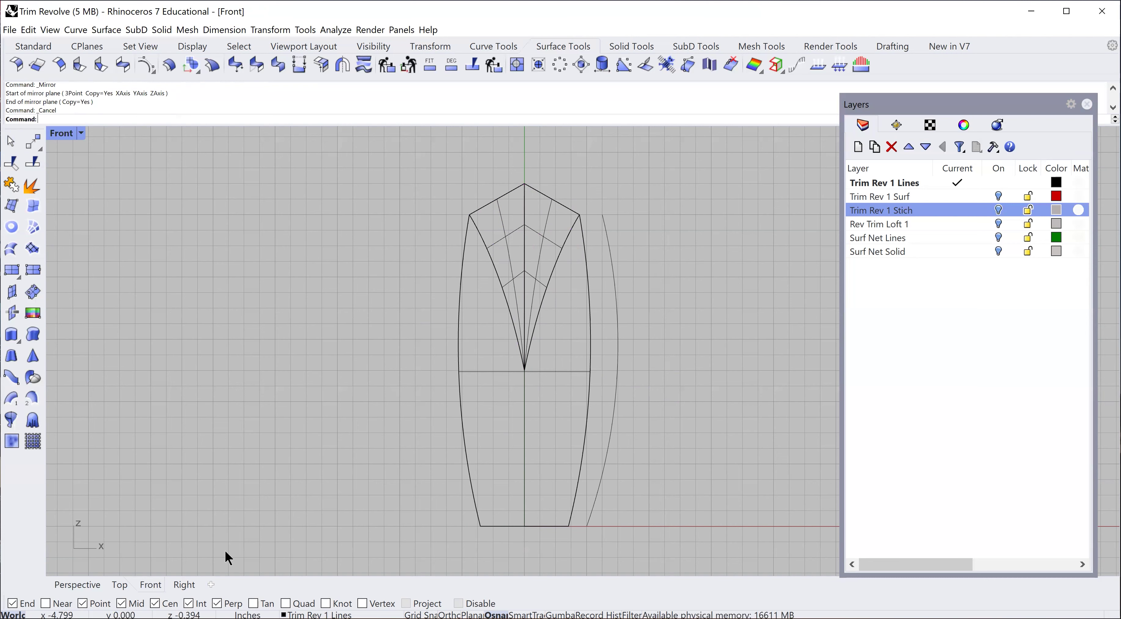
- Select the trimmed revolved surface and both lofted surfaces together in the Perspective view
{"action": "left_click", "coordinate": [75, 585]}
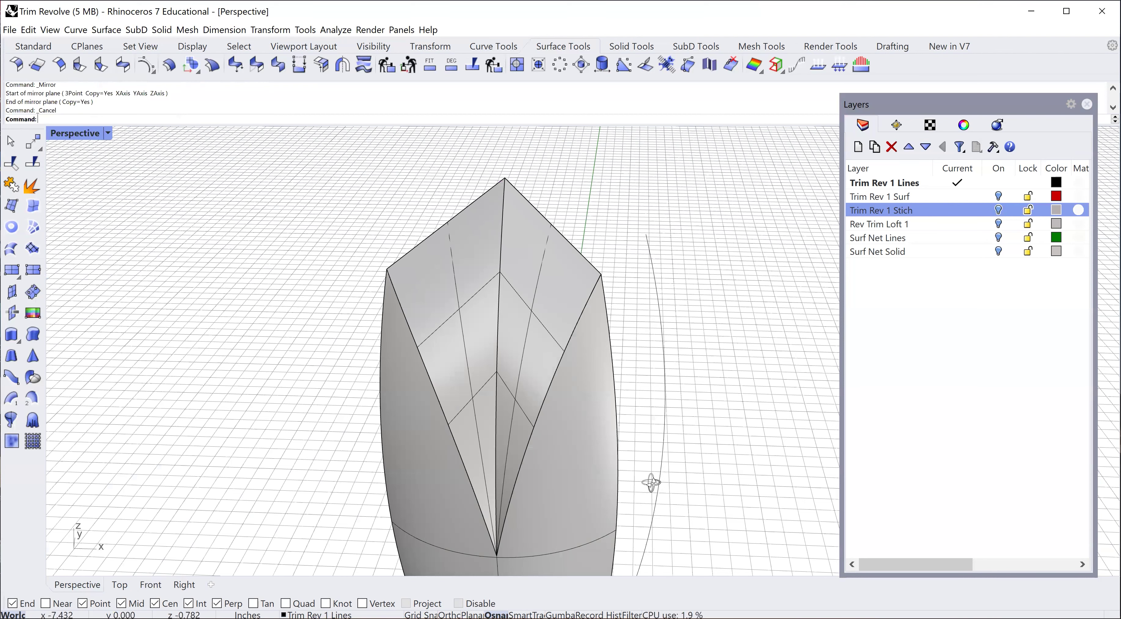
{"action": "right_click_drag", "start_coordinate": [650, 482], "coordinate": [670, 483]}
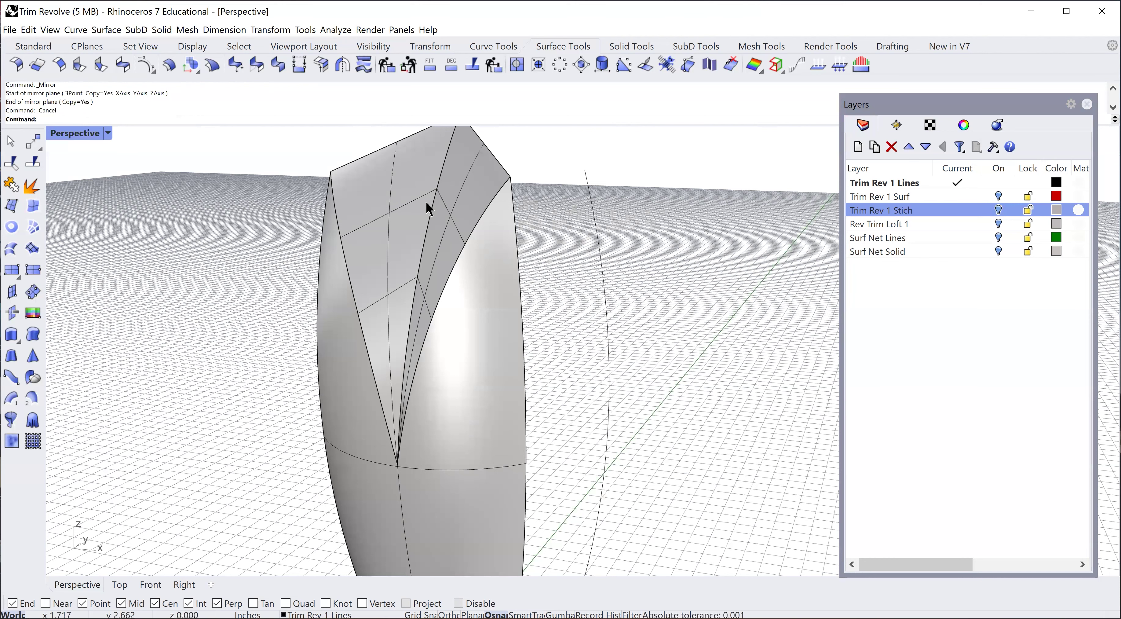
{"action": "right_click_drag", "start_coordinate": [484, 261], "coordinate": [596, 196]}
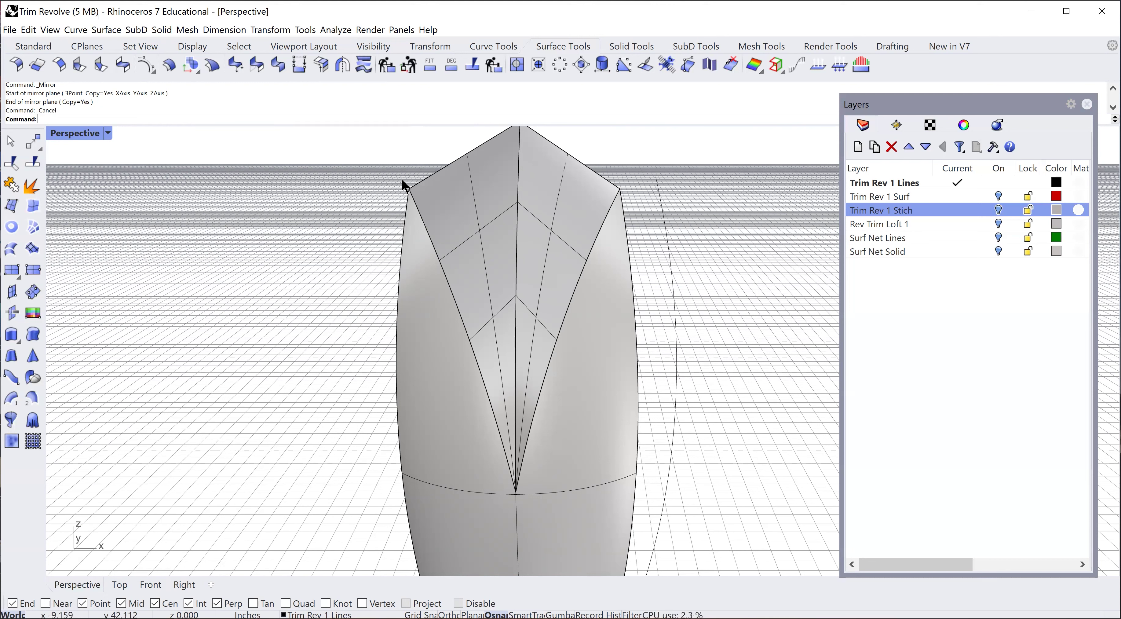
{"action": "left_click", "coordinate": [11, 148]}
{"action": "left_click", "coordinate": [584, 411]}
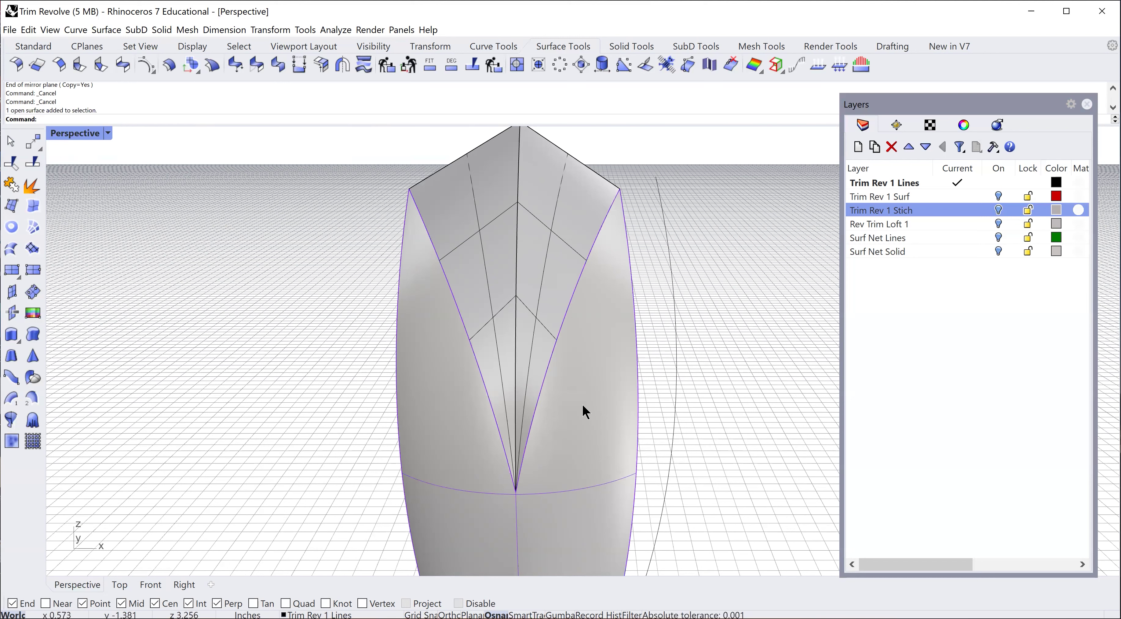
{"action": "left_click", "coordinate": [542, 217]}
{"action": "left_click", "coordinate": [473, 233]}
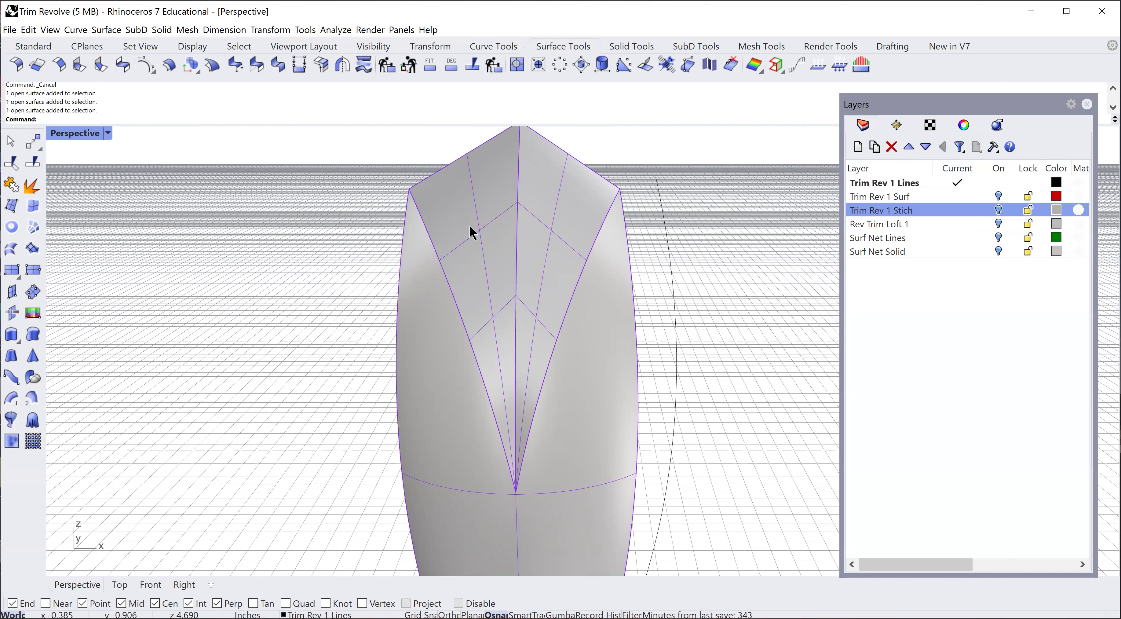